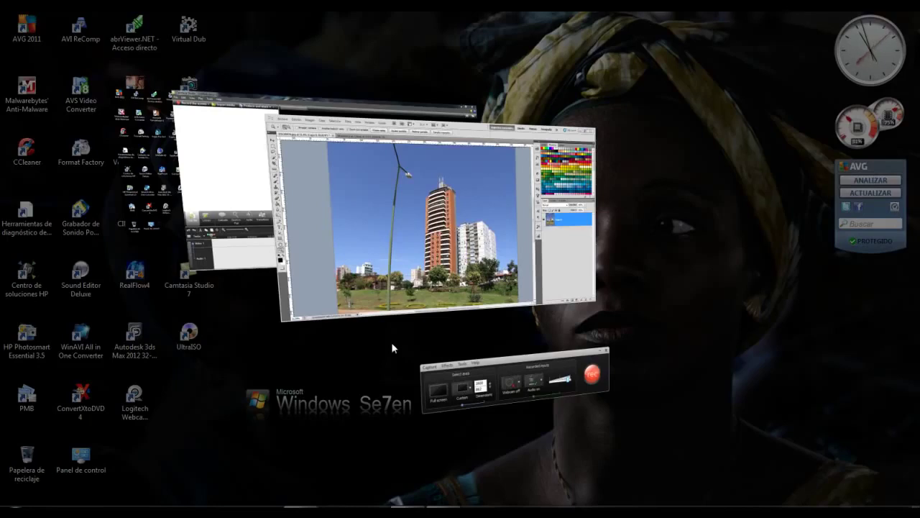
# - Switch to Photoshop and examine the orange tower's balconies up close in the DSC00476.jpg photo
pyautogui.click(400, 261)
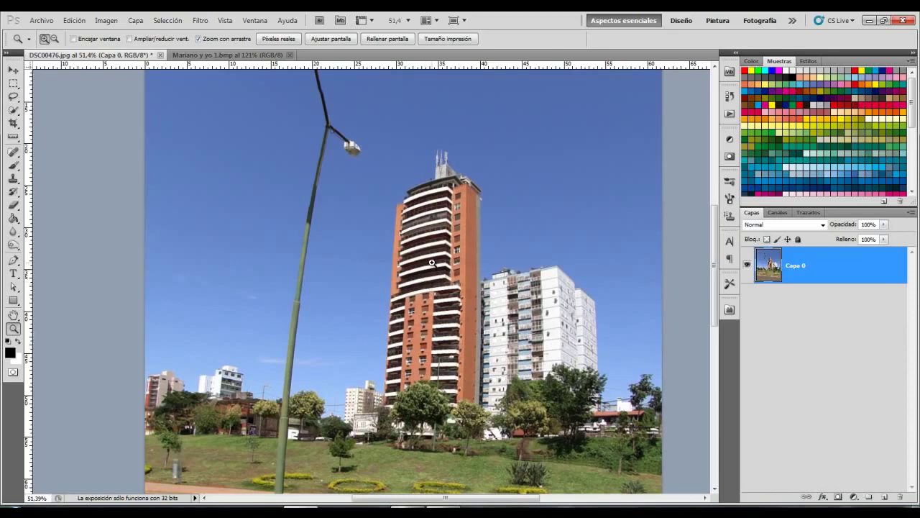
pyautogui.moveTo(432, 263)
pyautogui.mouseDown()
pyautogui.moveTo(534, 289)
pyautogui.moveTo(433, 273)
pyautogui.mouseUp()
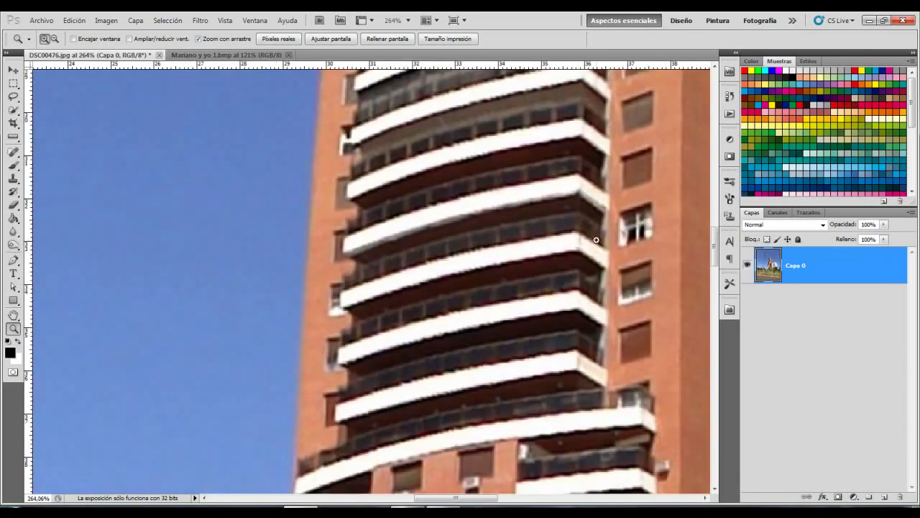
pyautogui.moveTo(545, 264); pyautogui.dragTo(397, 262)
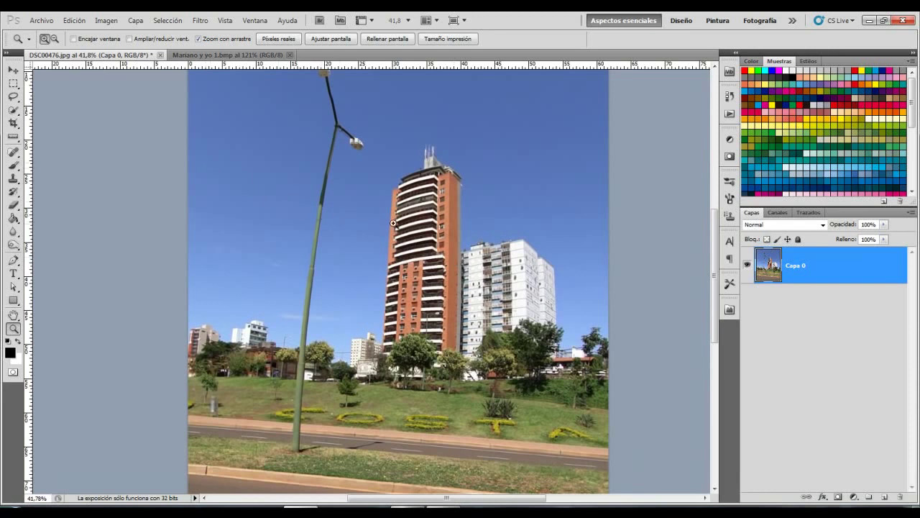
# - Check the photo's pixel dimensions and resolution in the image size settings without changing them
pyautogui.press('v')
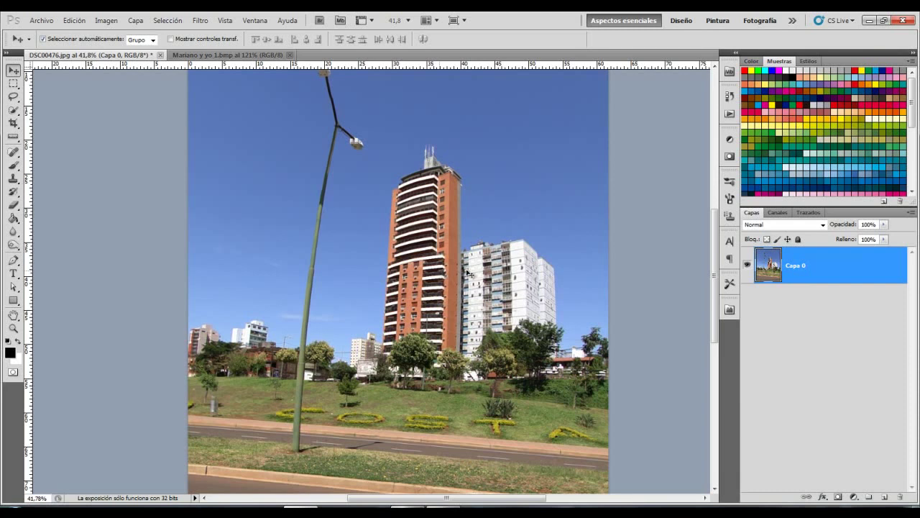
pyautogui.click(111, 19)
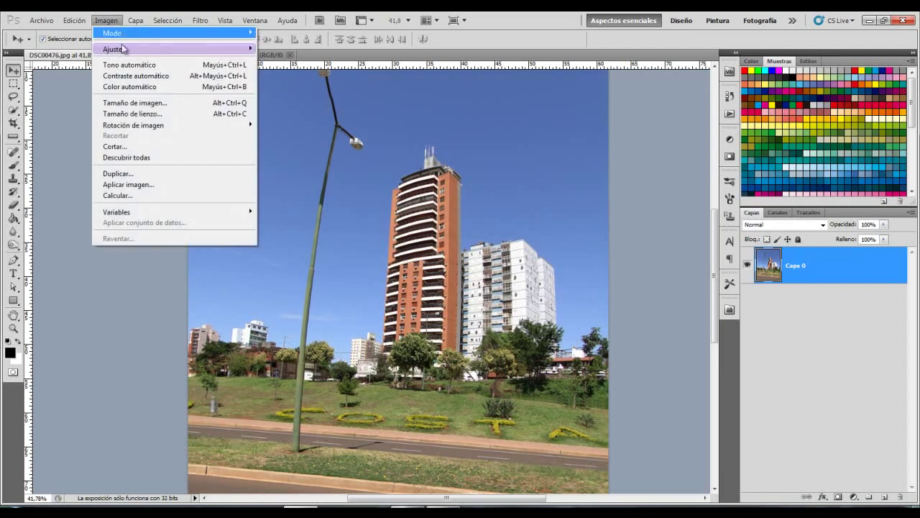
pyautogui.click(127, 102)
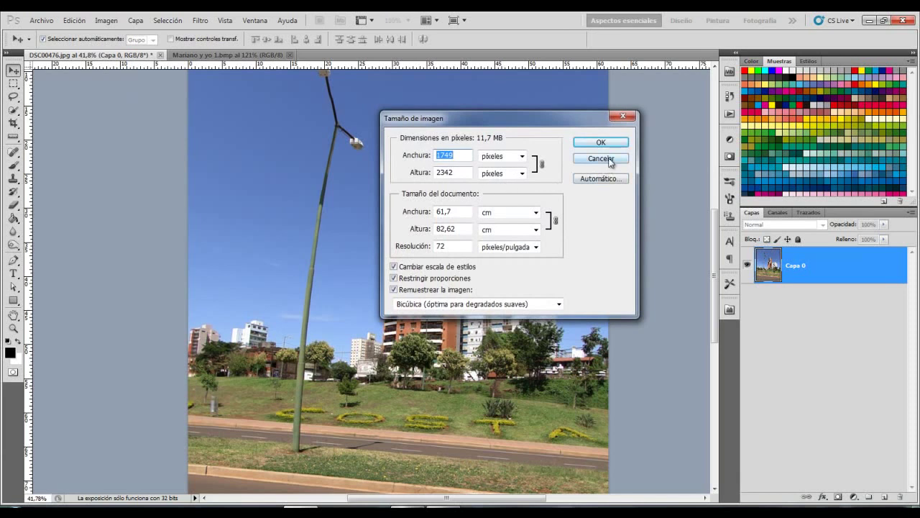
pyautogui.click(606, 158)
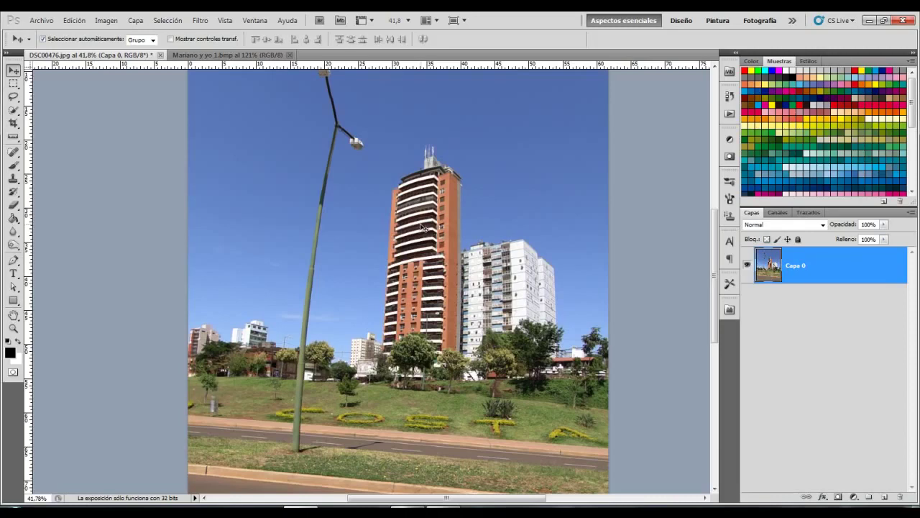
# - Open the photo in the Topaz InFocus filter and frame the orange tower's upper floors at 200% zoom
pyautogui.click(201, 20)
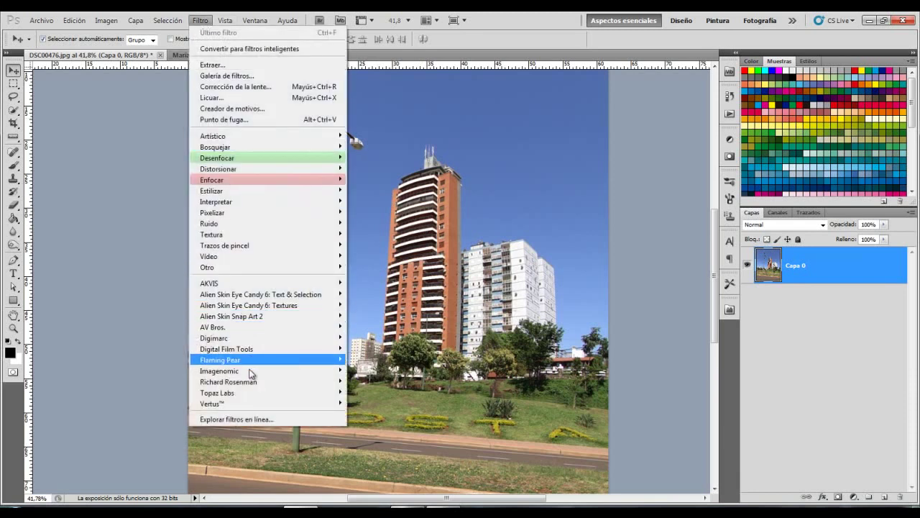
pyautogui.moveTo(251, 399)
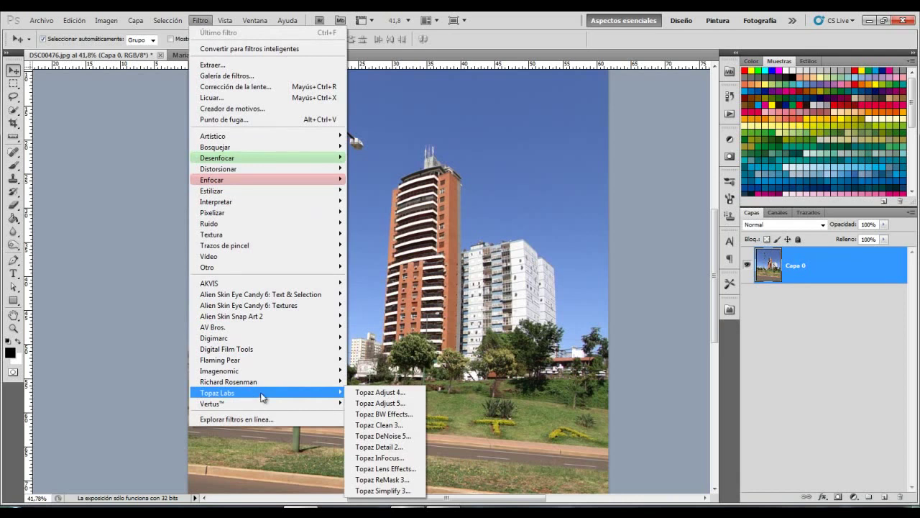
pyautogui.click(383, 460)
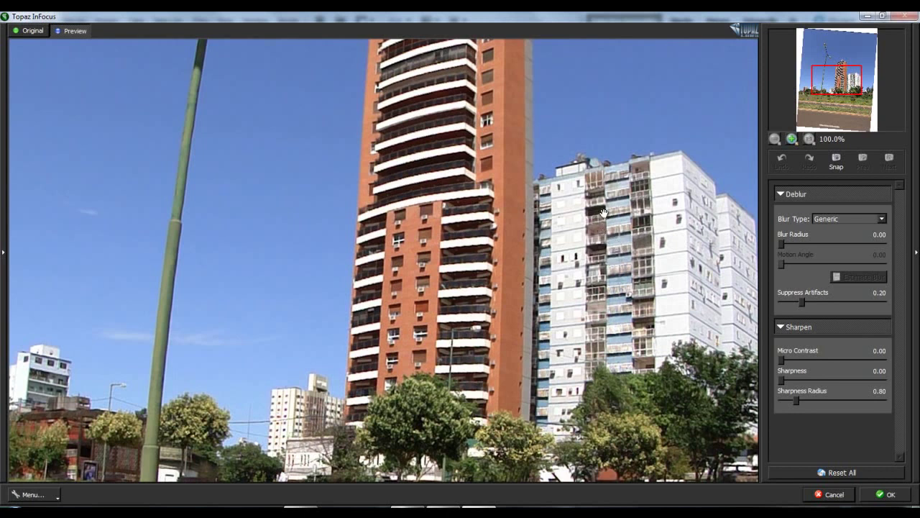
pyautogui.click(791, 139)
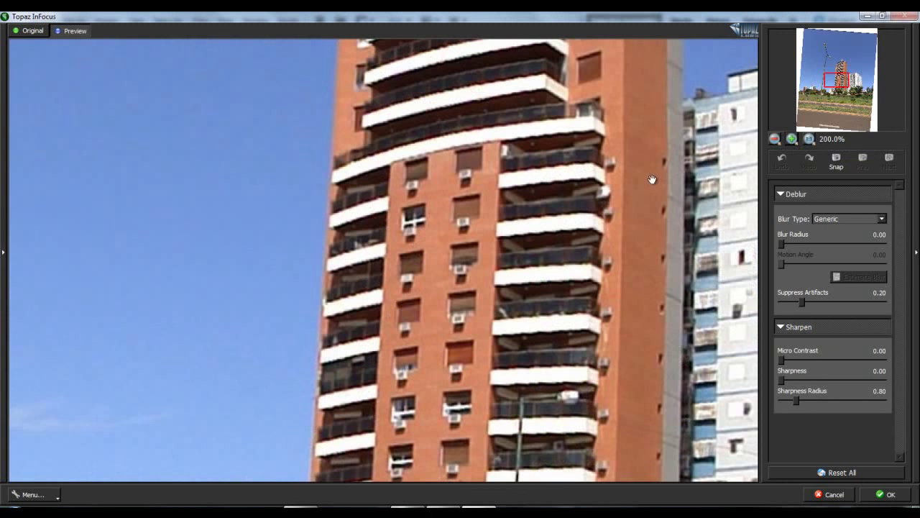
pyautogui.moveTo(532, 159); pyautogui.dragTo(396, 322)
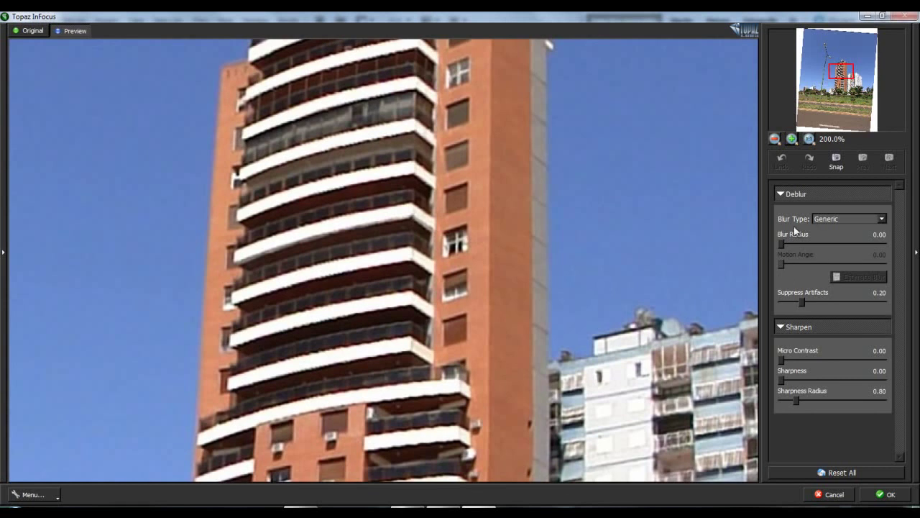
# - Collapse the Sharpen settings and choose Generic as the Deblur blur type
pyautogui.click(781, 330)
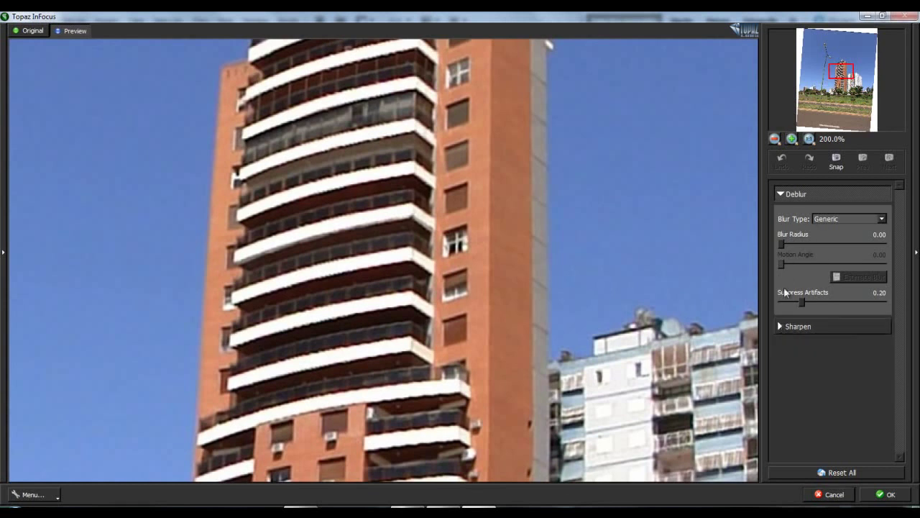
pyautogui.click(781, 193)
pyautogui.click(781, 194)
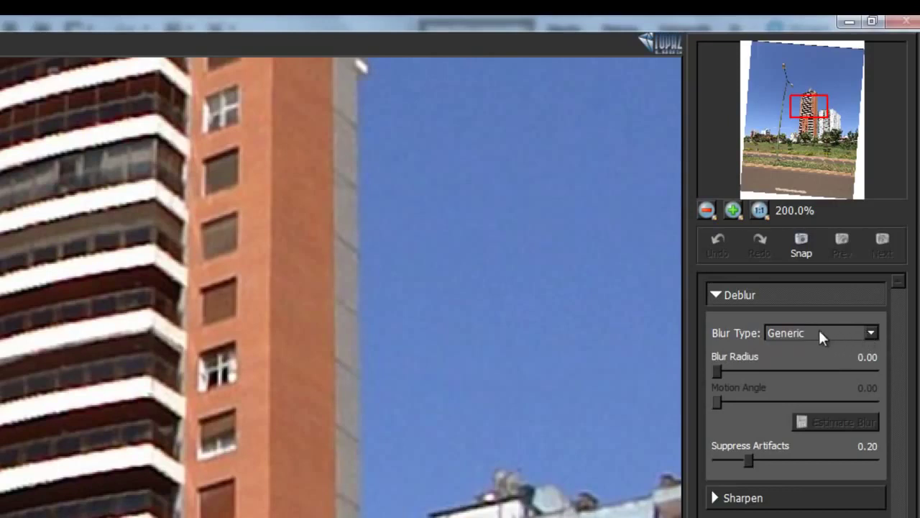
pyautogui.click(870, 333)
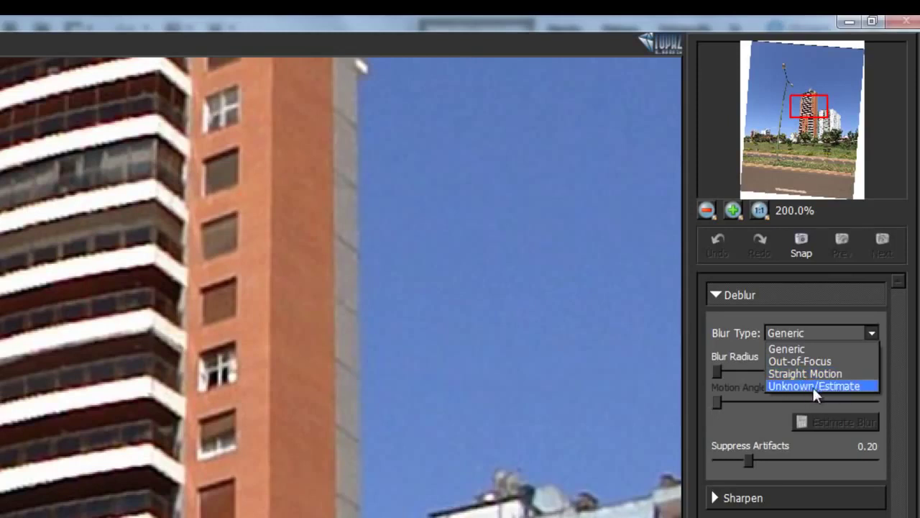
pyautogui.click(807, 349)
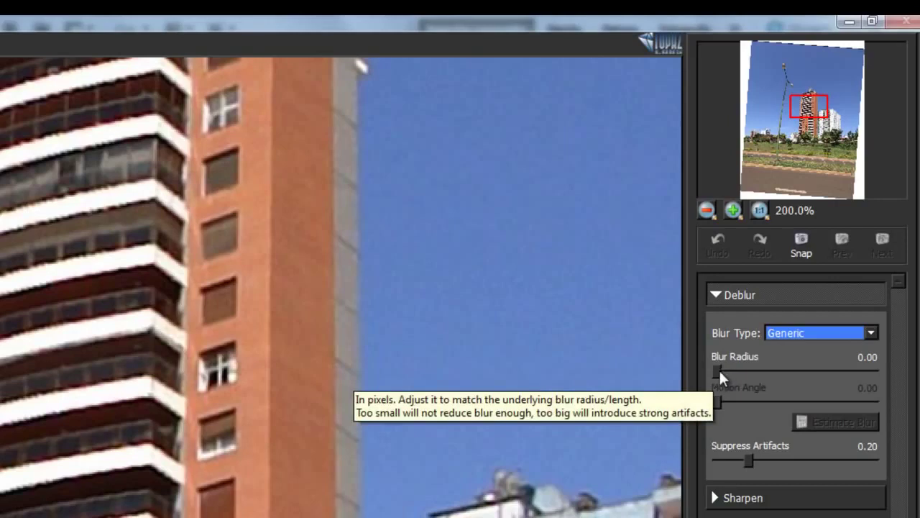
# - Try increasing Blur Radius values on the tower, going up to 2.50
pyautogui.moveTo(718, 371); pyautogui.dragTo(731, 374)
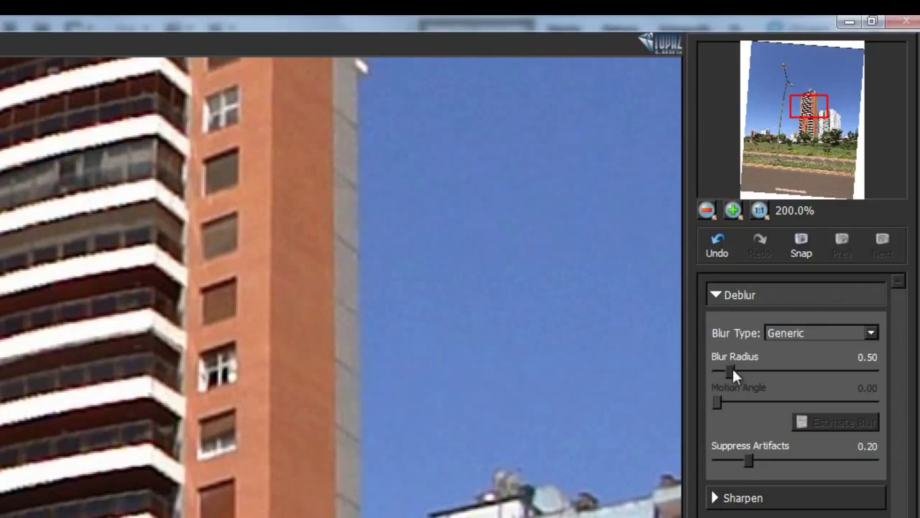
pyautogui.moveTo(732, 367); pyautogui.dragTo(744, 369)
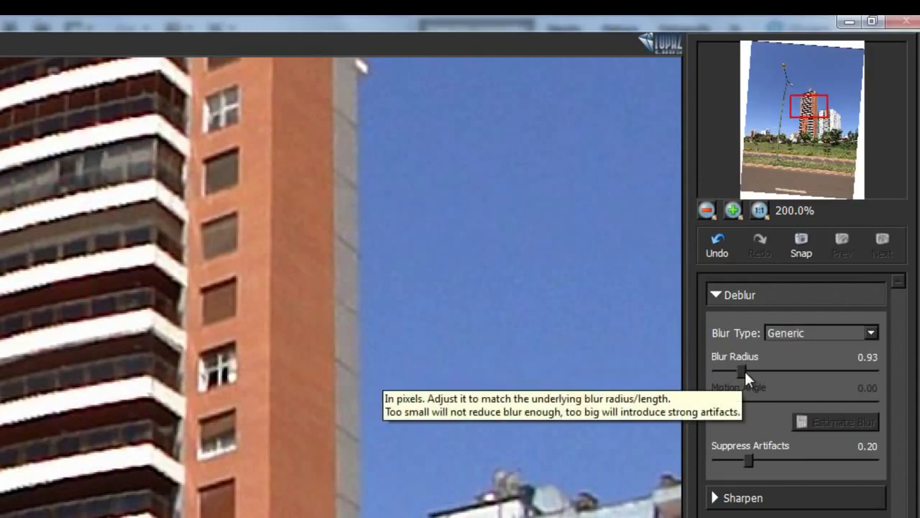
pyautogui.moveTo(746, 369); pyautogui.dragTo(757, 369)
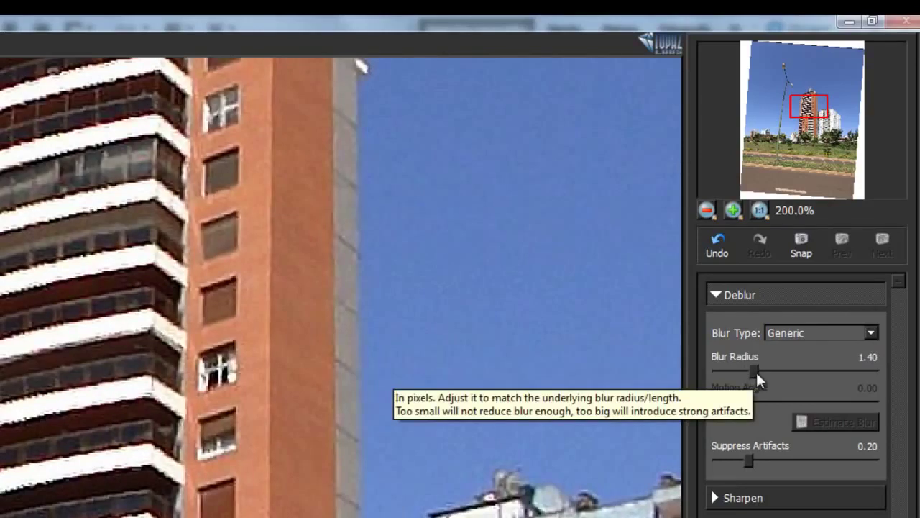
pyautogui.moveTo(756, 374); pyautogui.dragTo(783, 382)
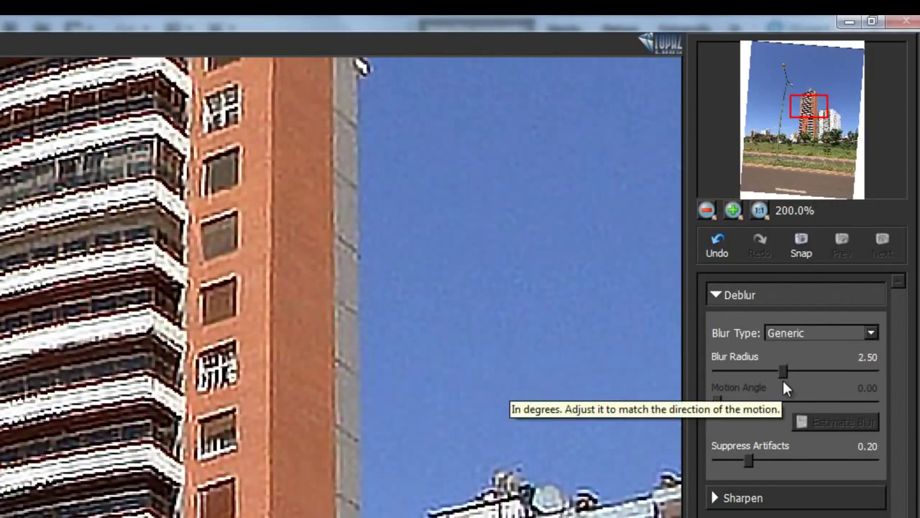
# - Set the Deblur Blur Radius to 1.53
pyautogui.moveTo(780, 369); pyautogui.dragTo(748, 369)
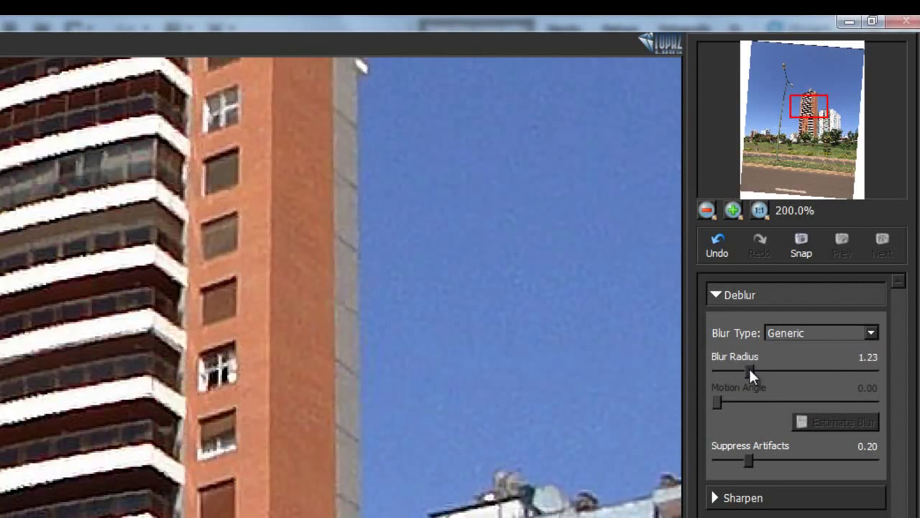
pyautogui.moveTo(750, 374); pyautogui.dragTo(754, 369)
pyautogui.moveTo(755, 374); pyautogui.dragTo(761, 377)
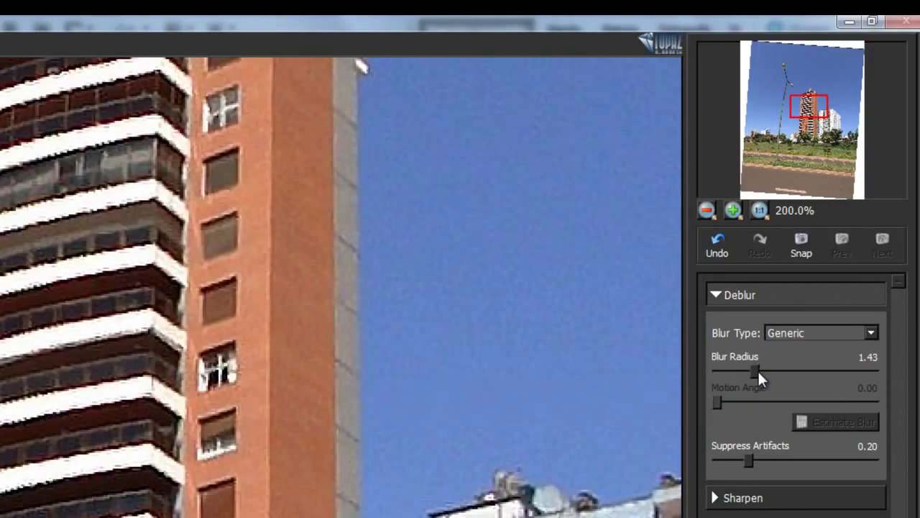
pyautogui.moveTo(760, 373); pyautogui.dragTo(760, 373)
pyautogui.moveTo(759, 374); pyautogui.dragTo(761, 375)
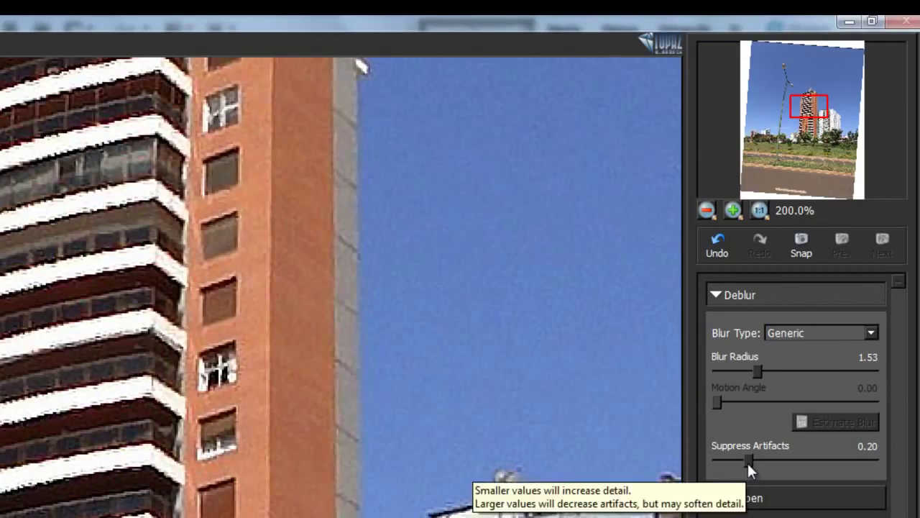
# - Set Suppress Artifacts to 0.78 and collapse the Deblur settings
pyautogui.moveTo(747, 461); pyautogui.dragTo(838, 467)
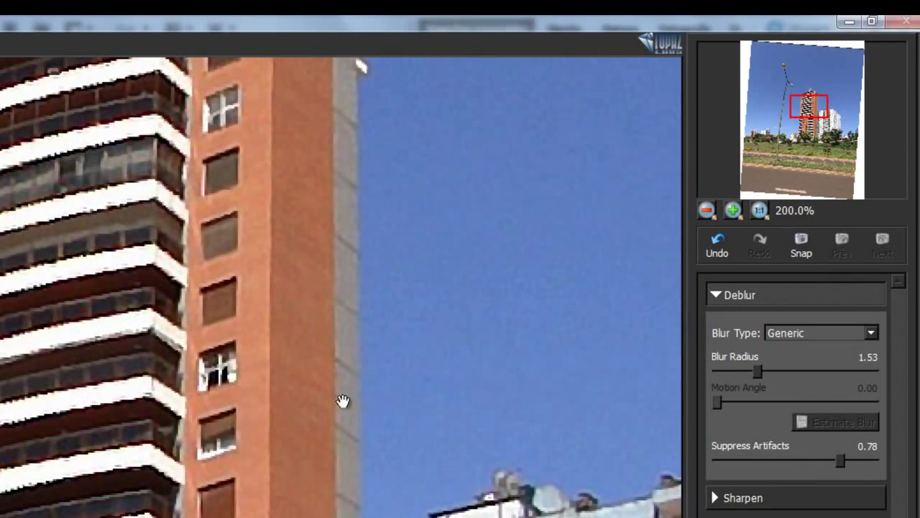
pyautogui.hotkey('ctrl', 'z')
pyautogui.click(717, 296)
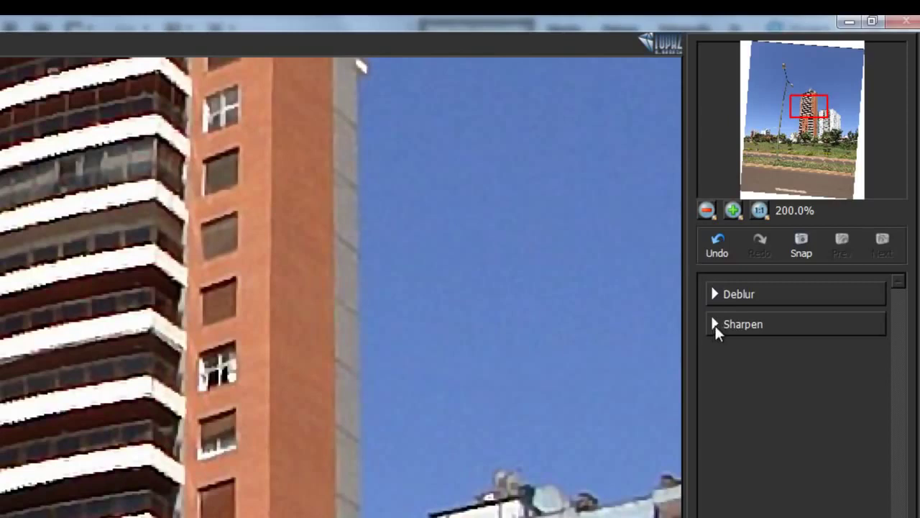
# - In the Sharpen settings, set Micro Contrast to 0.34 and raise Sharpness slightly above zero
pyautogui.click(715, 326)
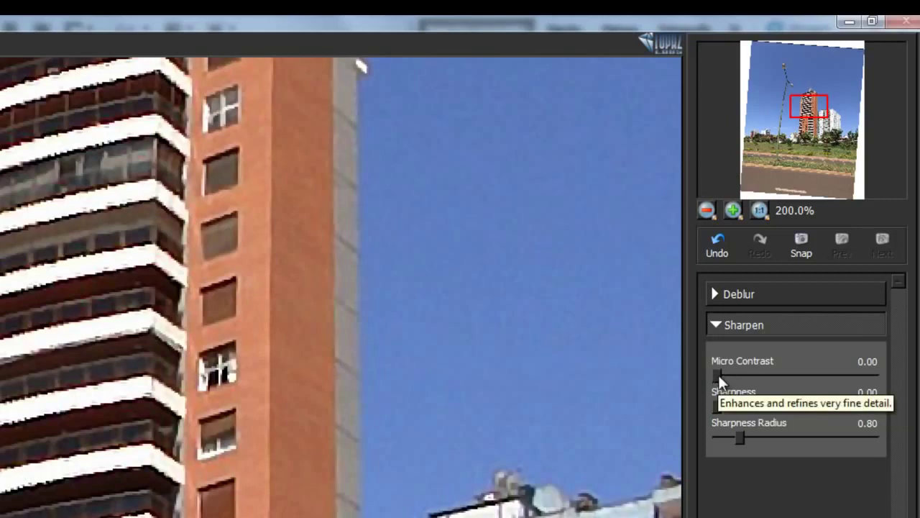
pyautogui.moveTo(719, 374); pyautogui.dragTo(764, 388)
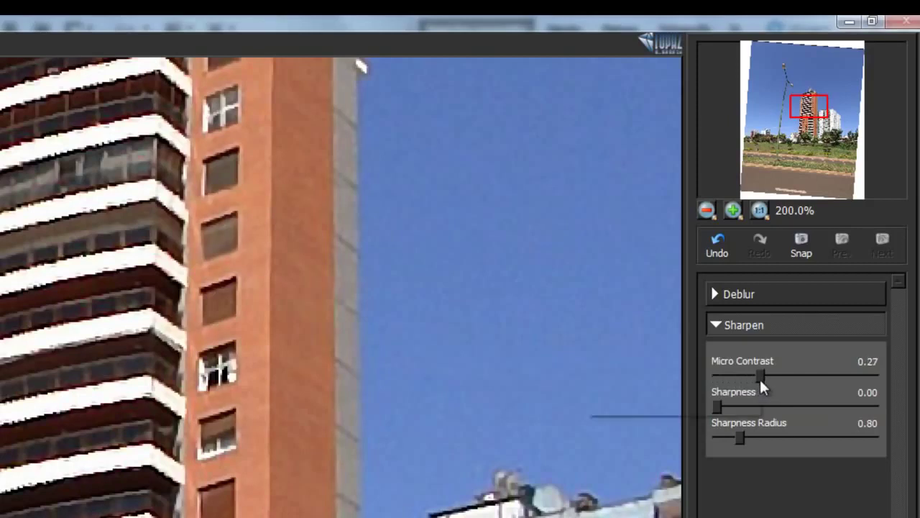
pyautogui.moveTo(761, 379); pyautogui.dragTo(770, 381)
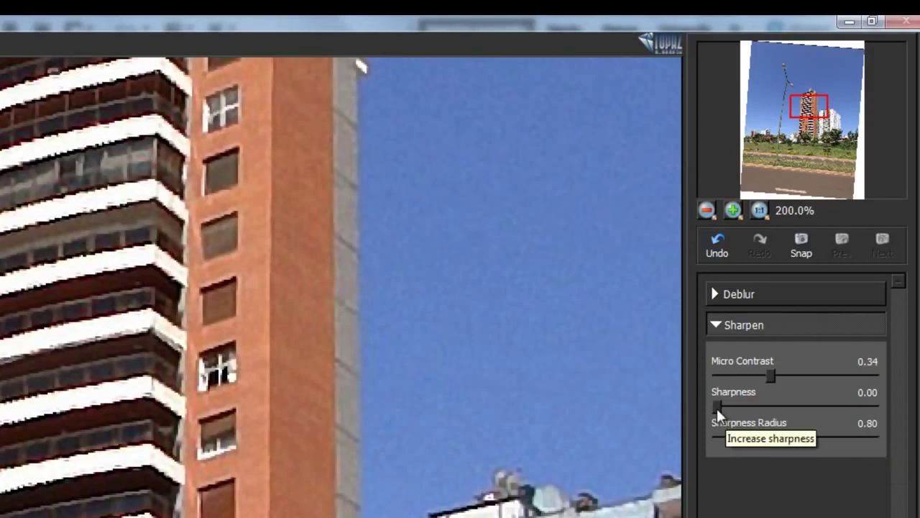
pyautogui.moveTo(717, 406); pyautogui.dragTo(728, 410)
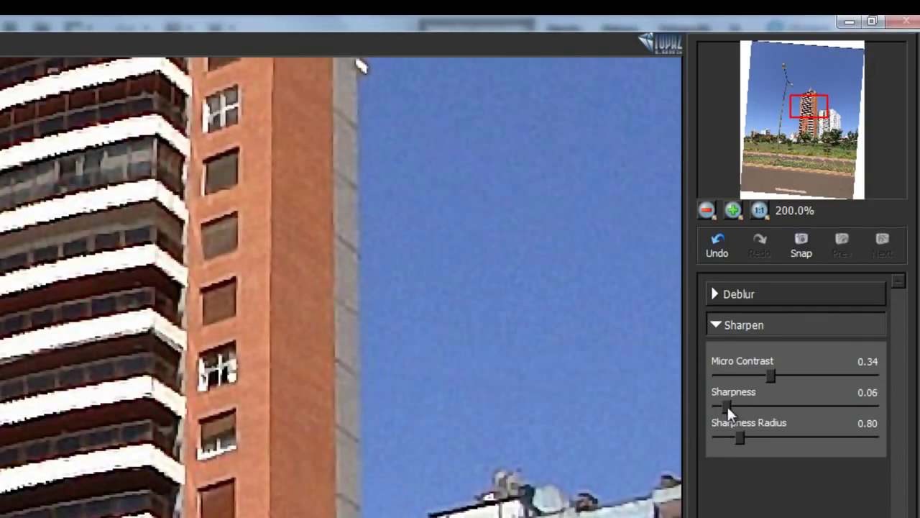
pyautogui.click(733, 409)
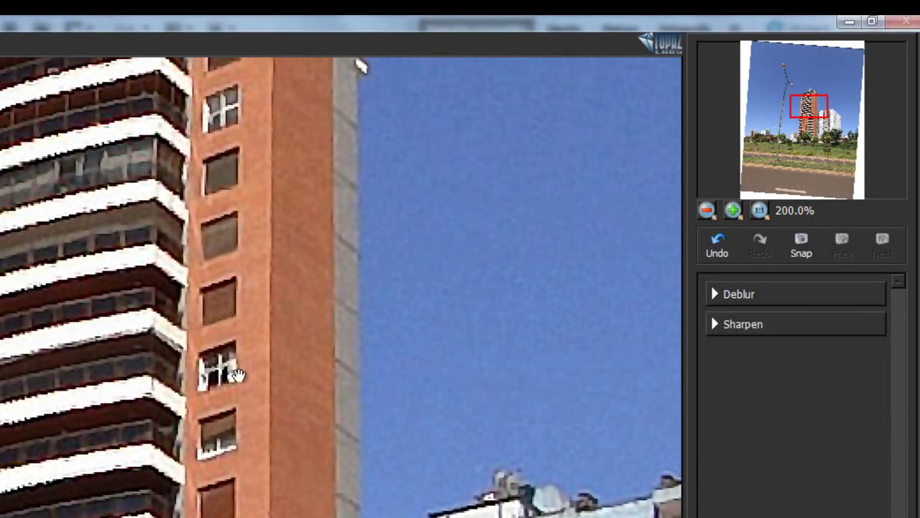
# - Compare the filtered preview with the original photo at 200% and 100% zoom, and apply the filter
pyautogui.click(449, 317)
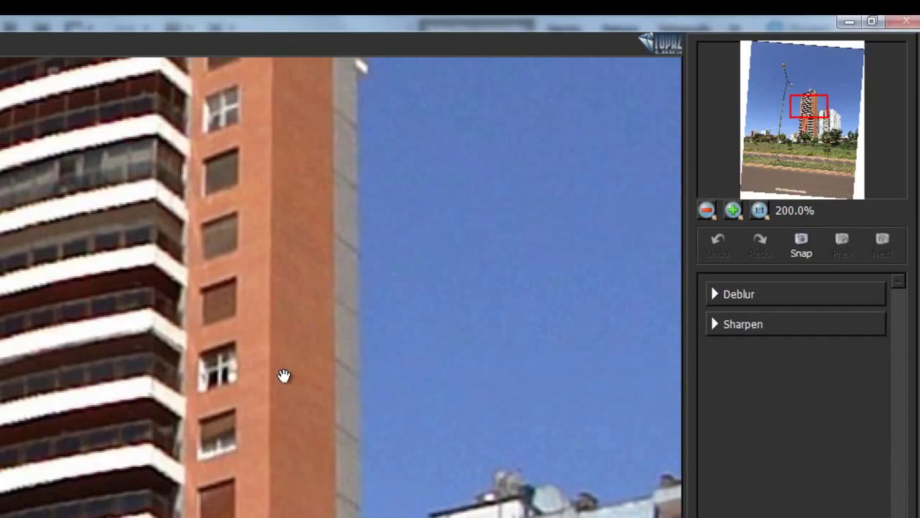
pyautogui.click(706, 209)
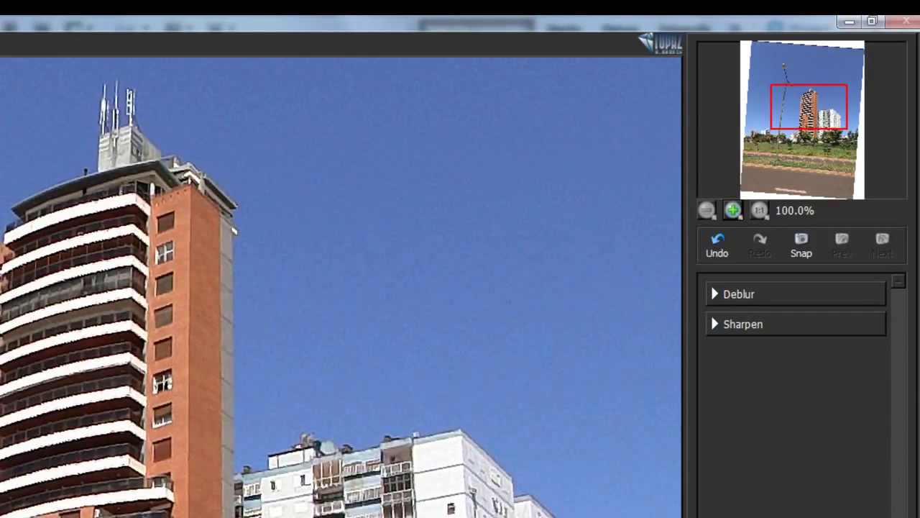
pyautogui.press('space')
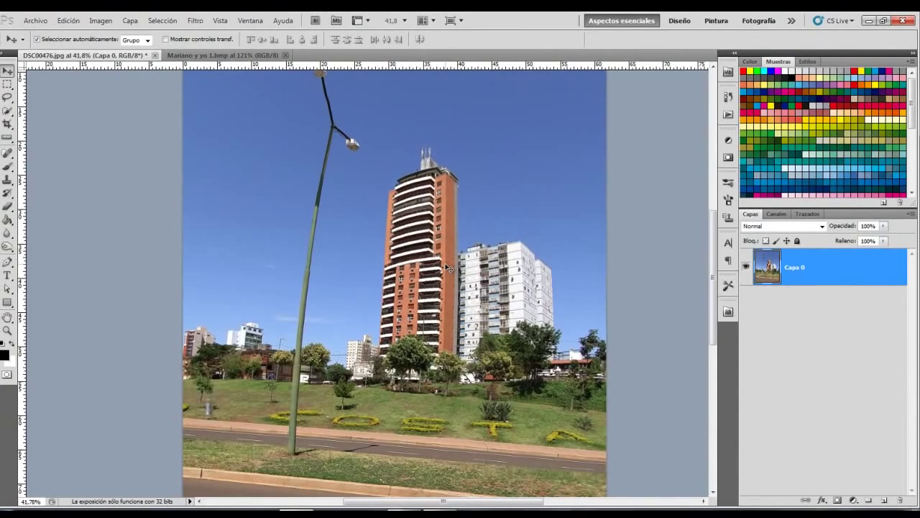
# - Examine the filtered buildings more closely in the Photoshop document
pyautogui.press('z')
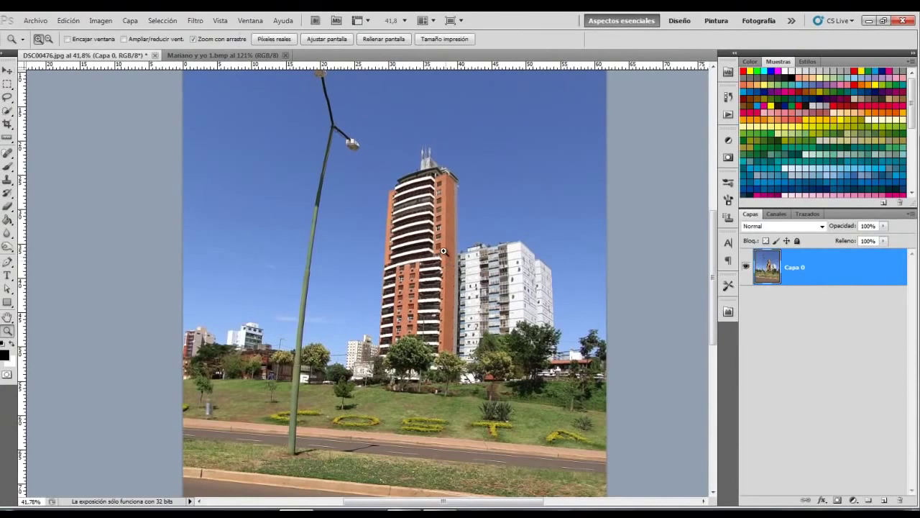
pyautogui.moveTo(447, 268)
pyautogui.mouseDown()
pyautogui.moveTo(501, 271)
pyautogui.moveTo(465, 267)
pyautogui.mouseUp()
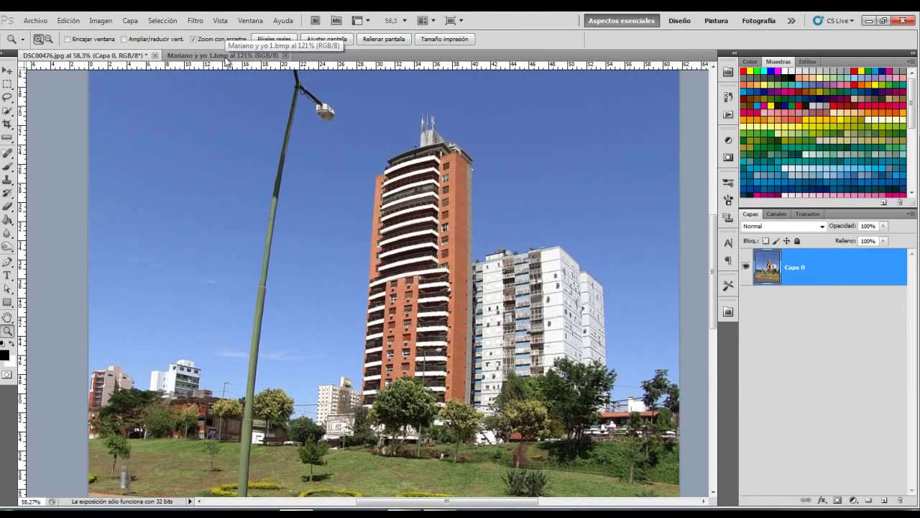
# - Switch to the photo of the woman and boy, open it in Topaz InFocus, and expand the Deblur and Sharpen settings
pyautogui.click(226, 57)
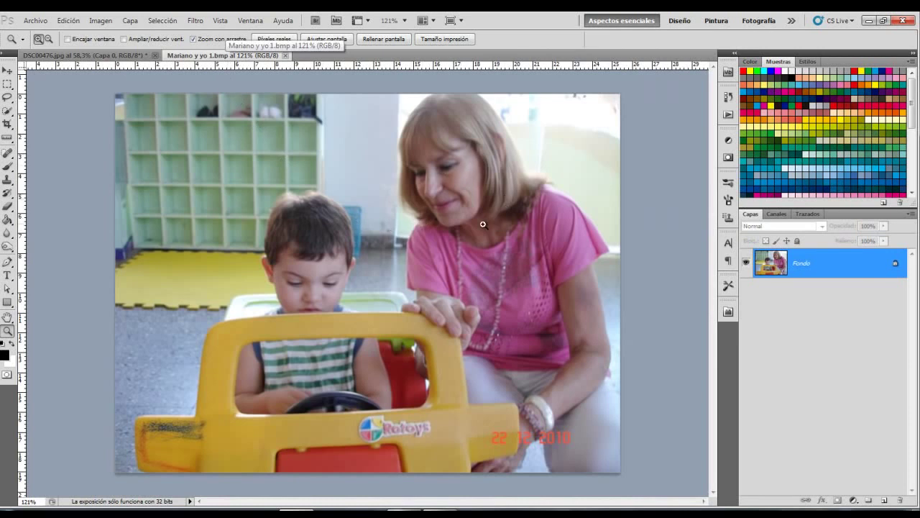
pyautogui.moveTo(456, 180); pyautogui.dragTo(484, 191)
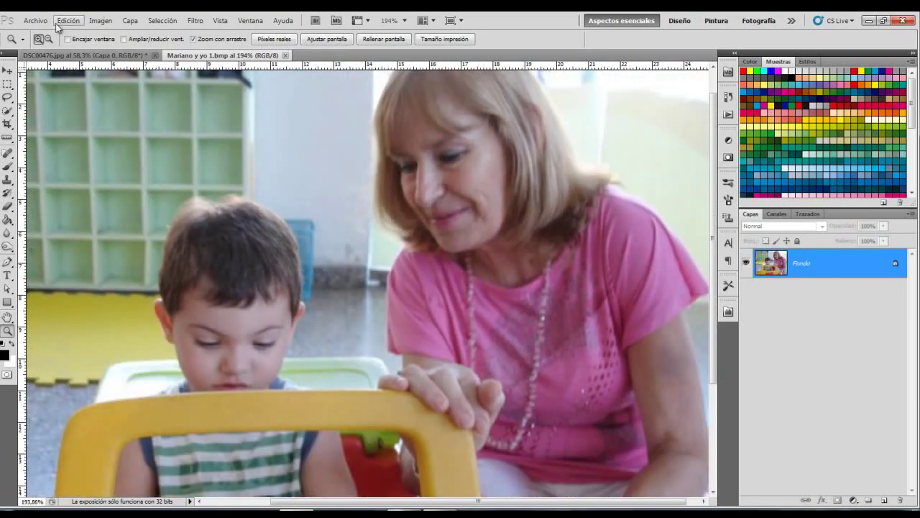
pyautogui.click(39, 22)
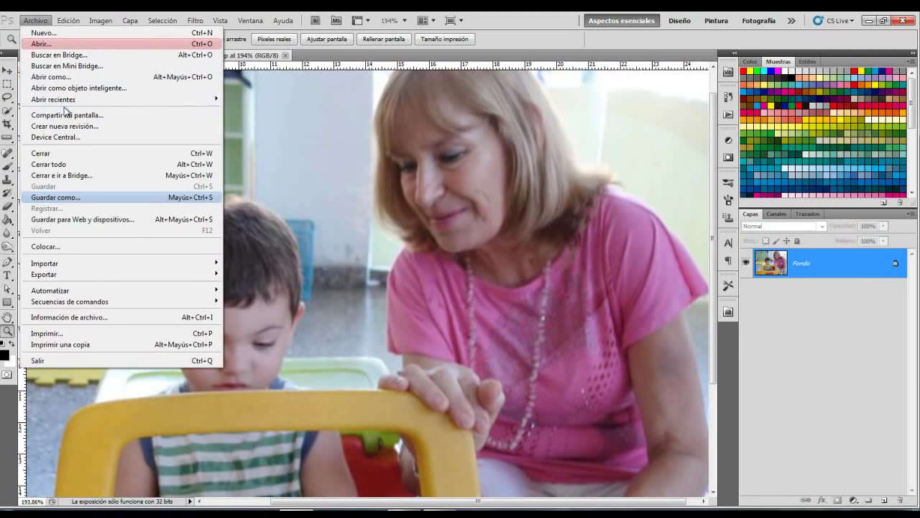
pyautogui.moveTo(195, 20)
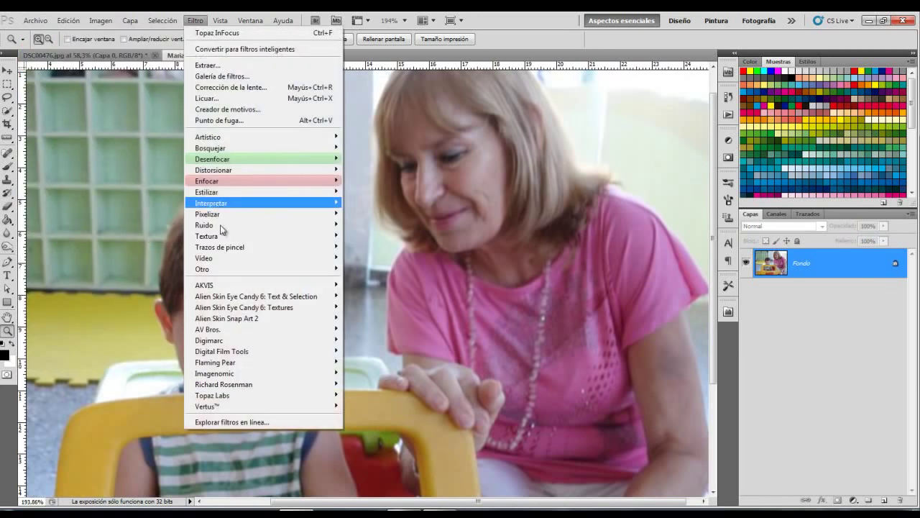
pyautogui.moveTo(279, 398)
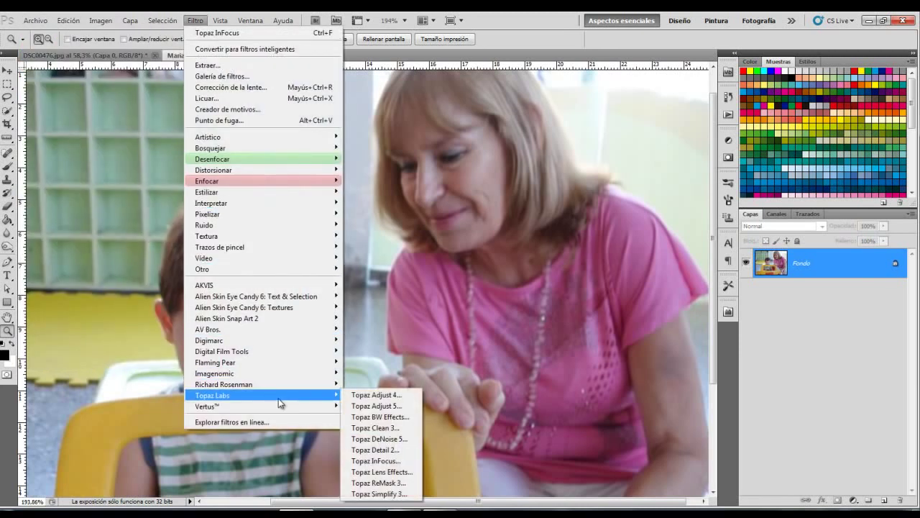
pyautogui.click(373, 461)
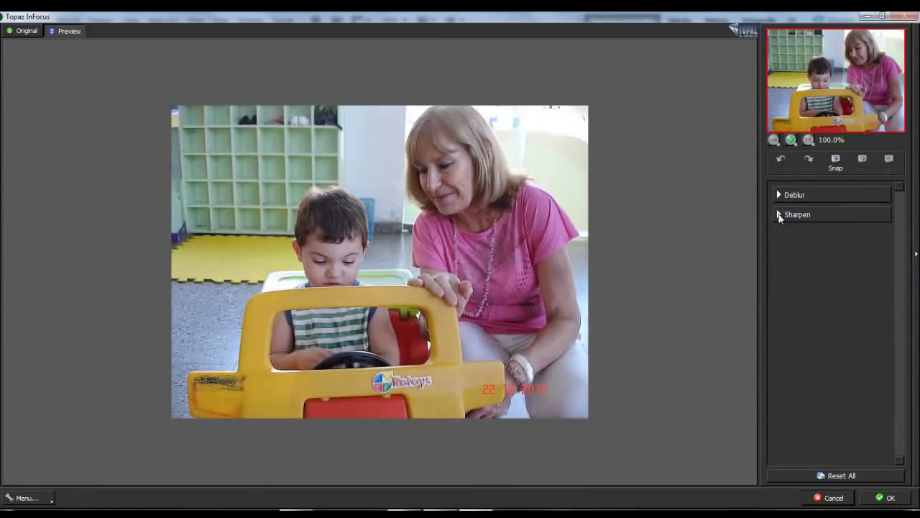
pyautogui.click(780, 215)
pyautogui.click(778, 195)
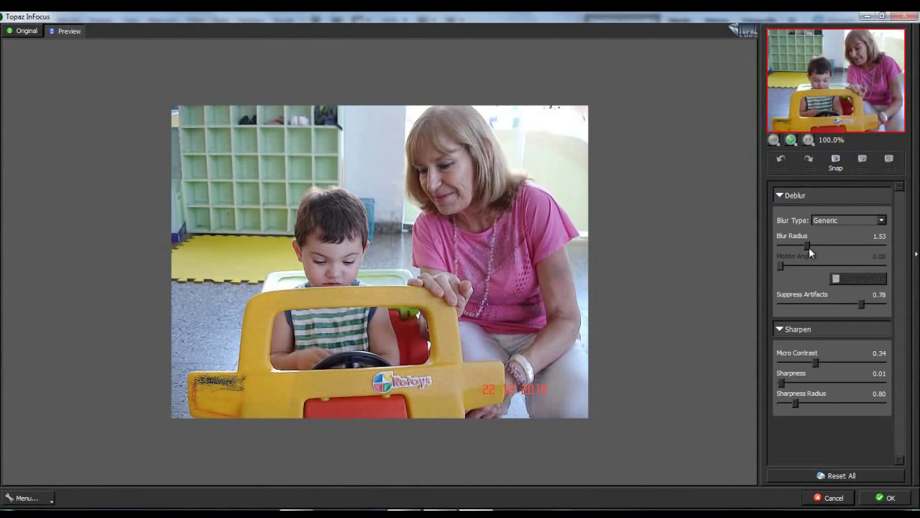
# - Compare the filtered boy's face with the original at 300% zoom, and apply the InFocus filter
pyautogui.click(792, 142)
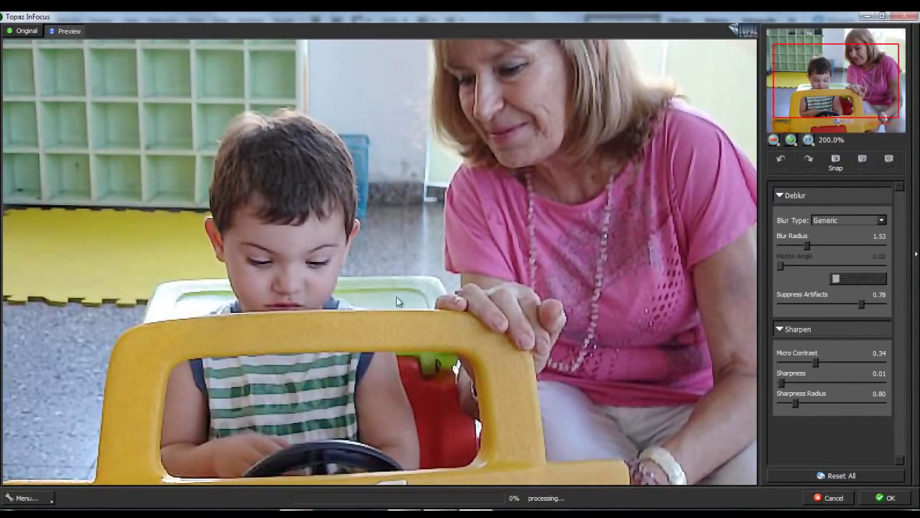
pyautogui.click(792, 141)
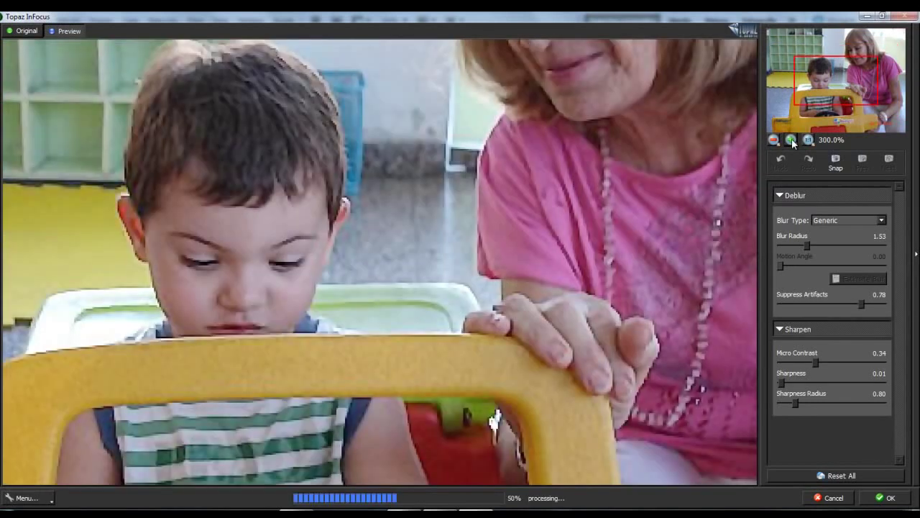
pyautogui.moveTo(858, 89); pyautogui.dragTo(845, 85)
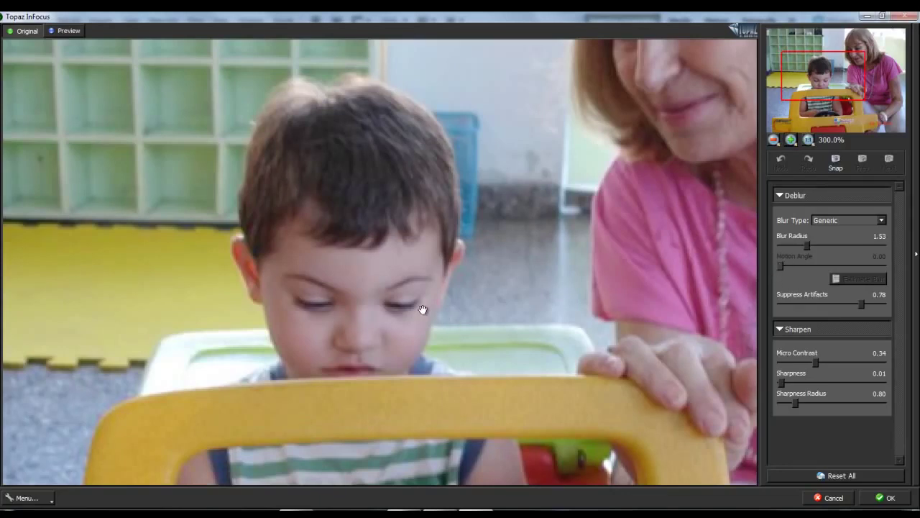
pyautogui.click(480, 311)
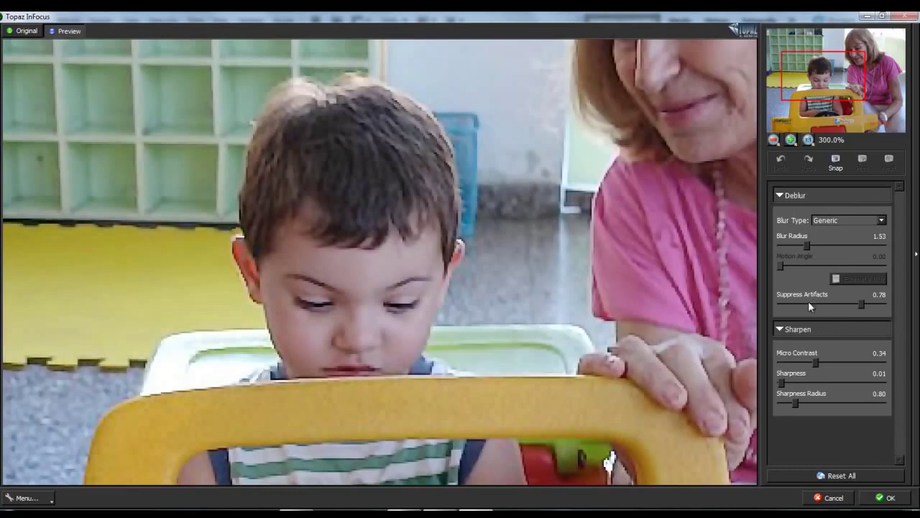
pyautogui.click(395, 321)
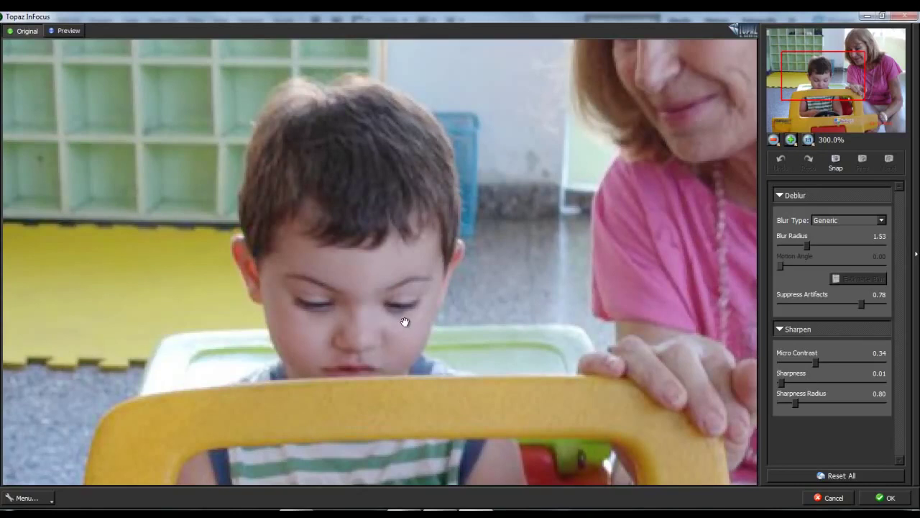
pyautogui.press('space')
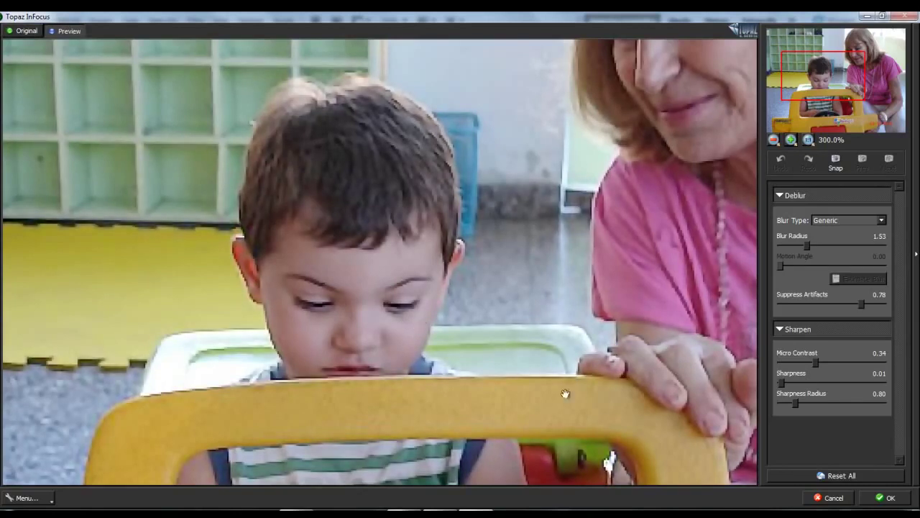
pyautogui.click(880, 499)
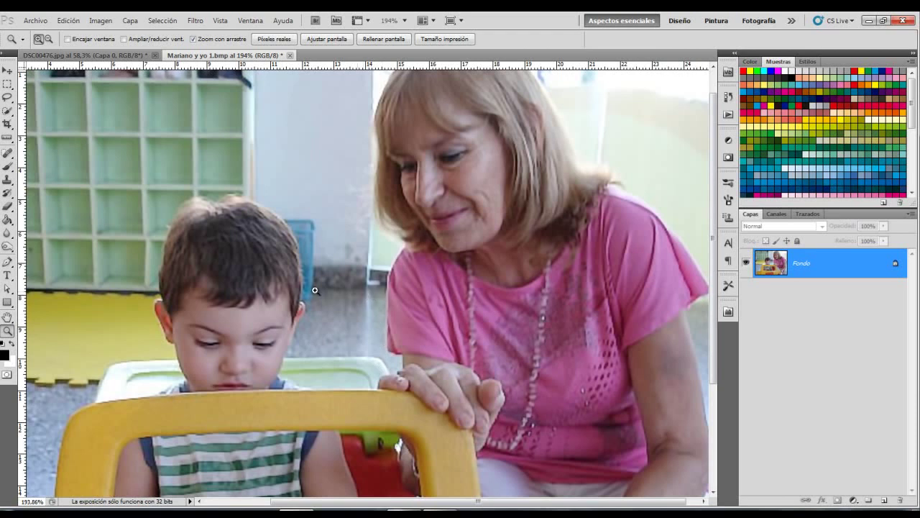
pyautogui.click(280, 40)
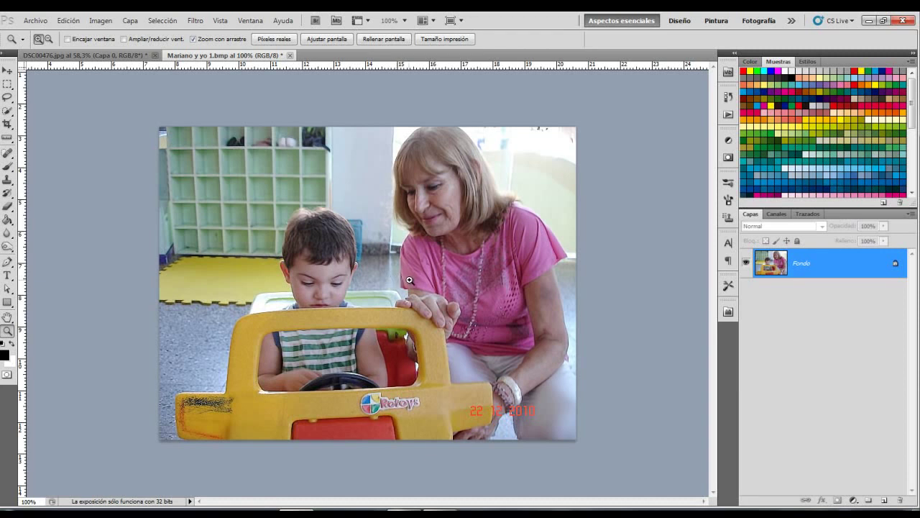
pyautogui.click(728, 312)
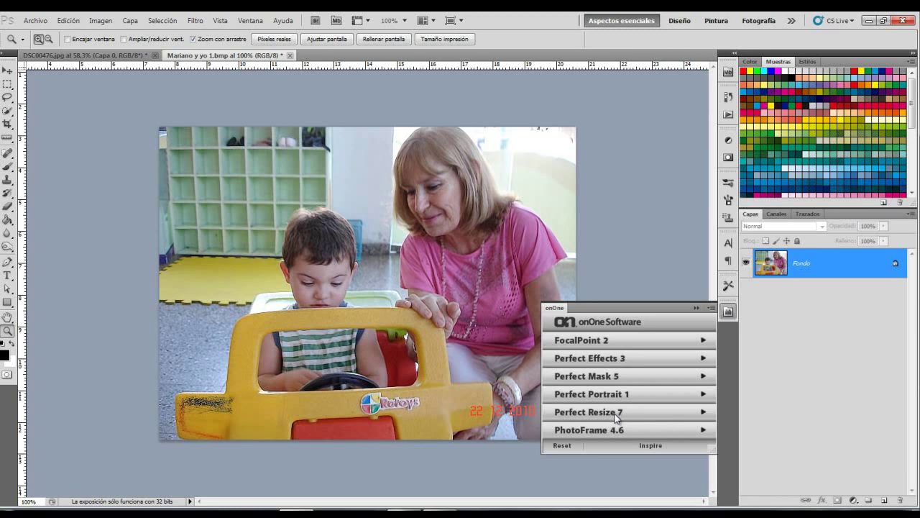
pyautogui.click(697, 308)
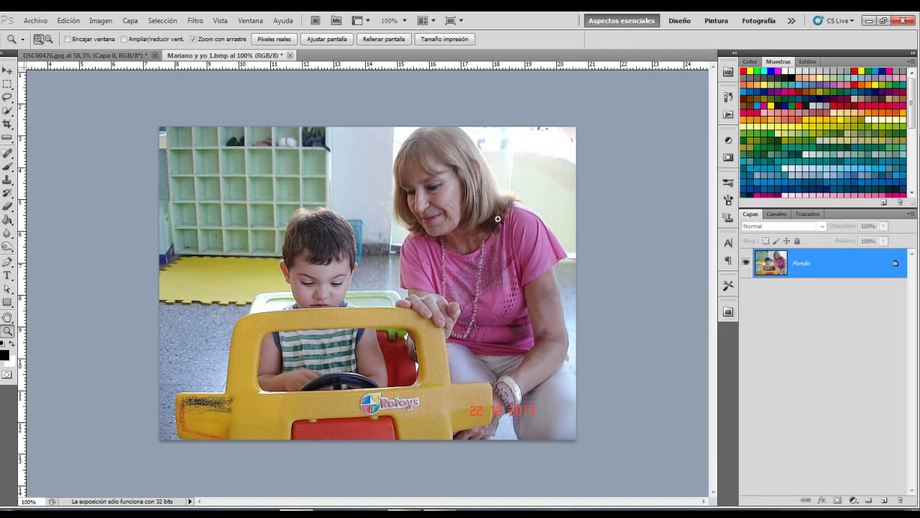
pyautogui.click(36, 20)
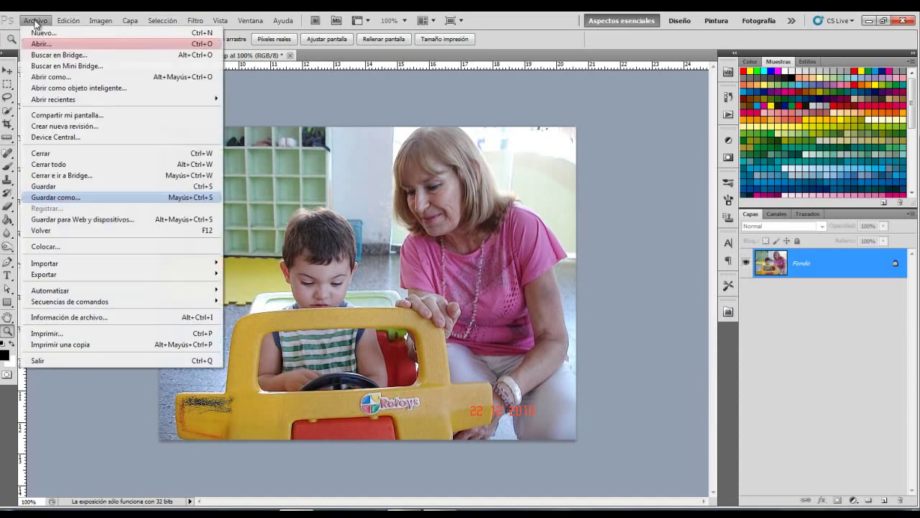
pyautogui.moveTo(67, 291)
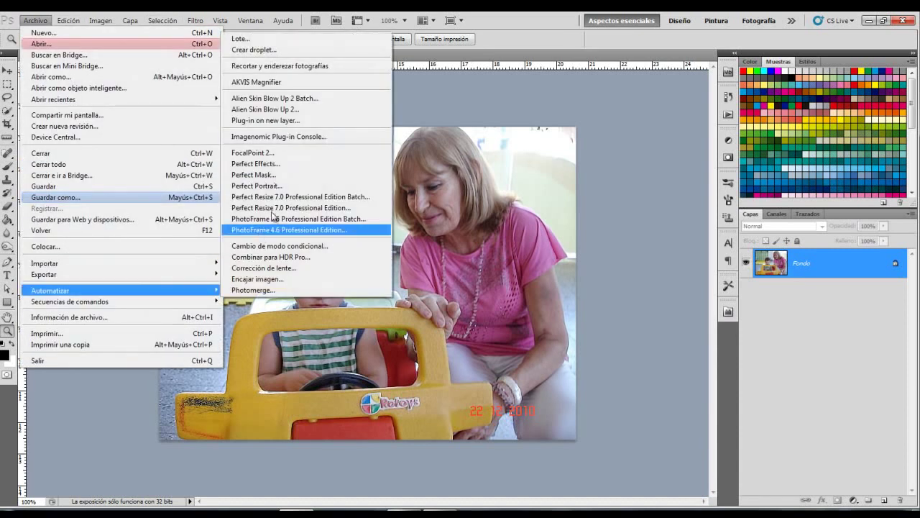
pyautogui.click(280, 84)
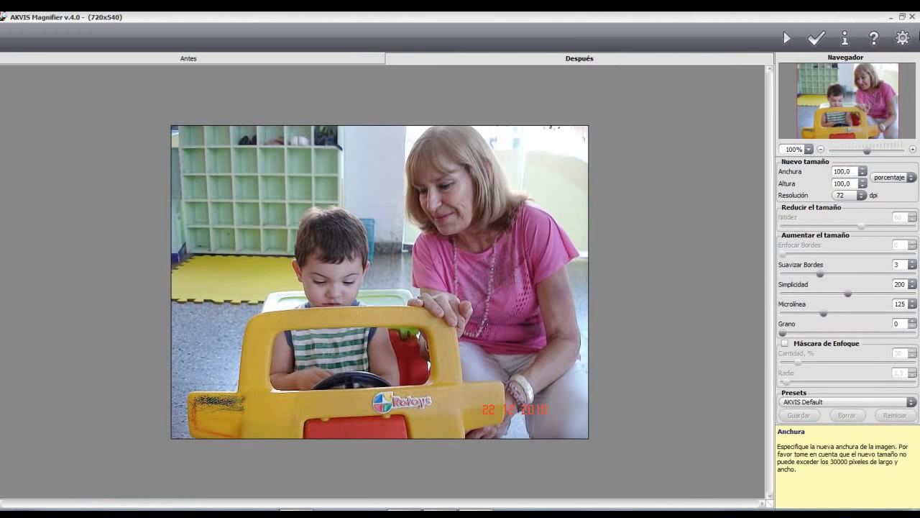
pyautogui.click(913, 17)
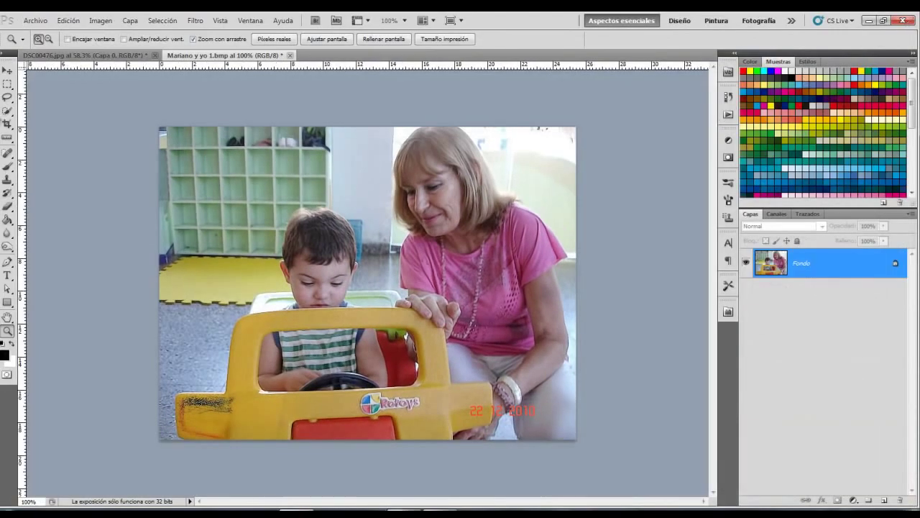
# - Enlarge the photo to 1000 pixels wide with Alien Skin Blow Up 2, keeping its proportions constrained
pyautogui.click(35, 20)
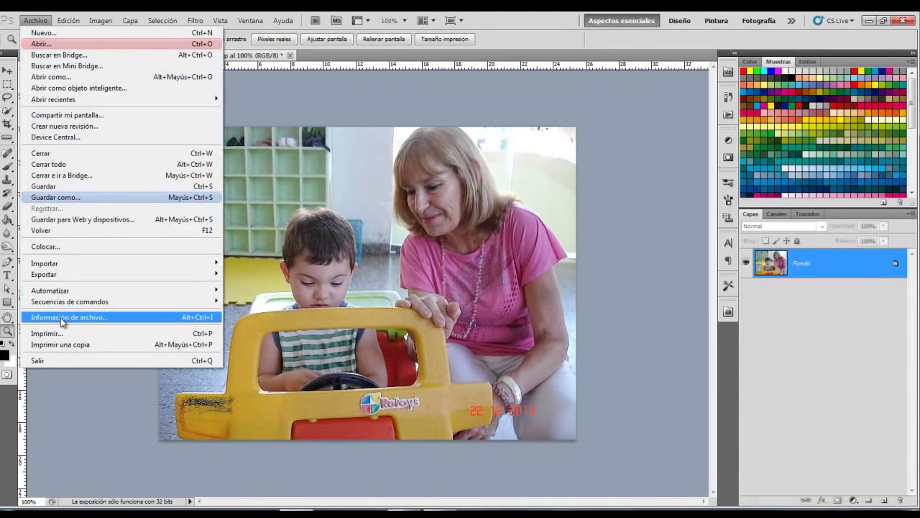
pyautogui.moveTo(79, 295)
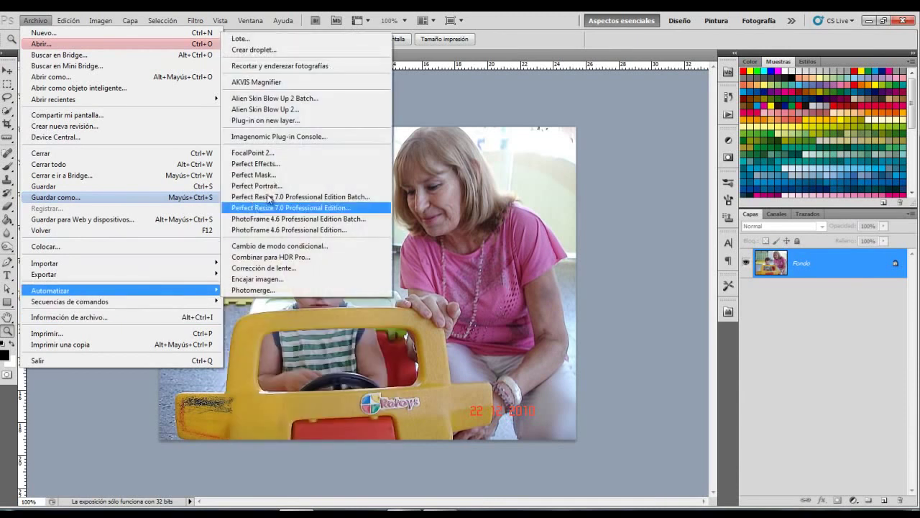
pyautogui.click(282, 110)
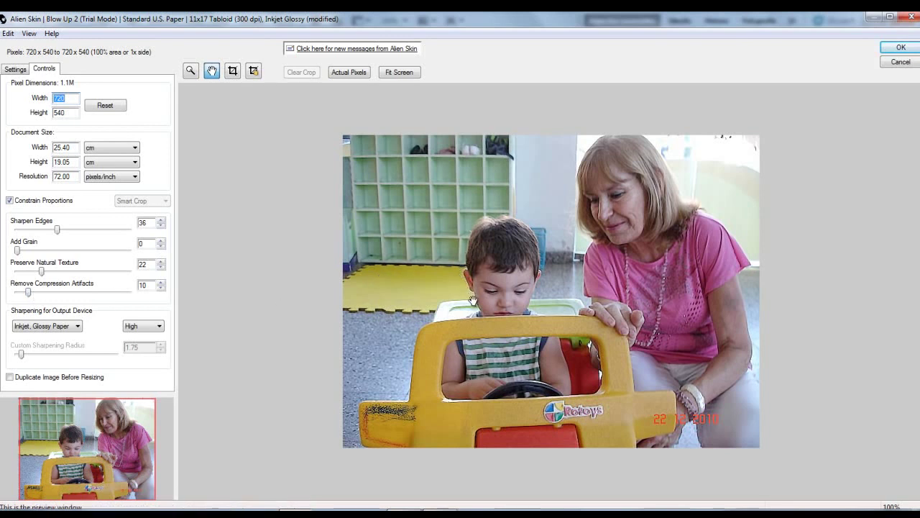
pyautogui.click(78, 328)
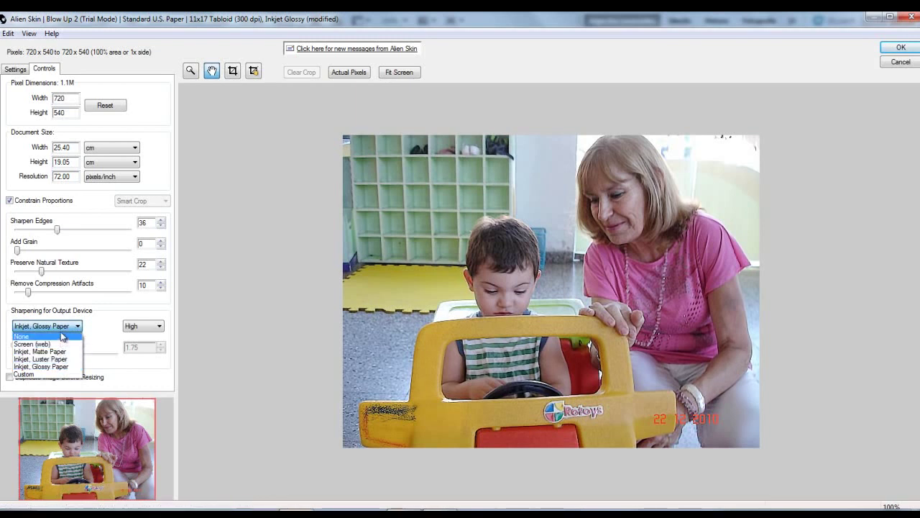
pyautogui.click(63, 328)
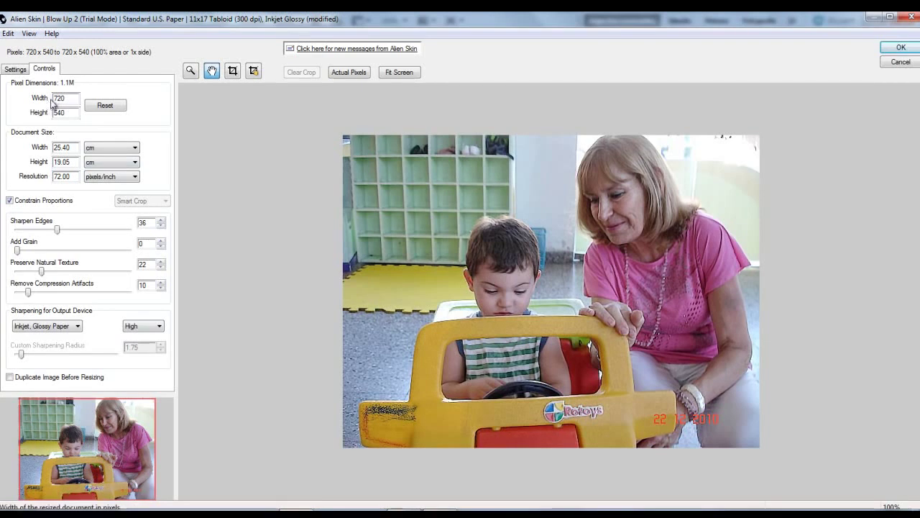
pyautogui.moveTo(54, 98); pyautogui.dragTo(69, 100)
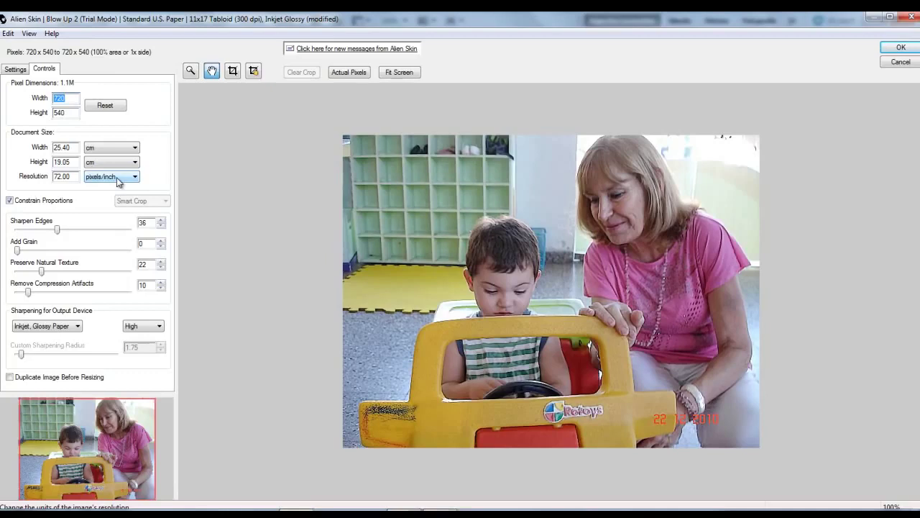
pyautogui.write('1000')
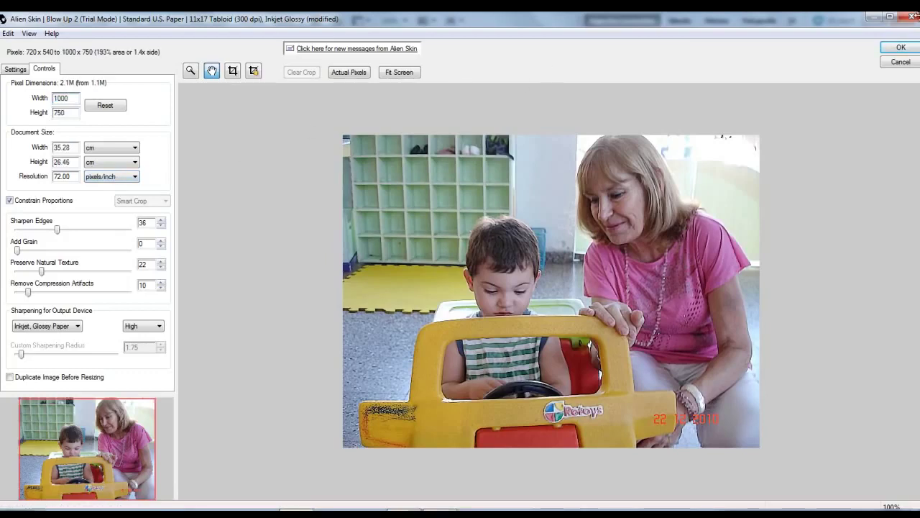
pyautogui.click(903, 50)
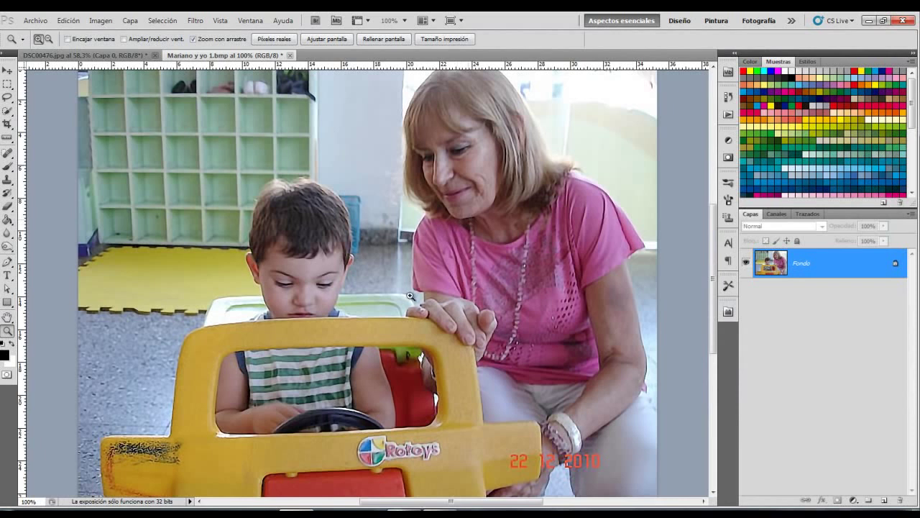
# - Examine the enlarged photo up close and at actual pixels, and undo the Blow Up 2 enlargement
pyautogui.moveTo(407, 304); pyautogui.dragTo(448, 315)
pyautogui.moveTo(362, 233); pyautogui.dragTo(398, 320)
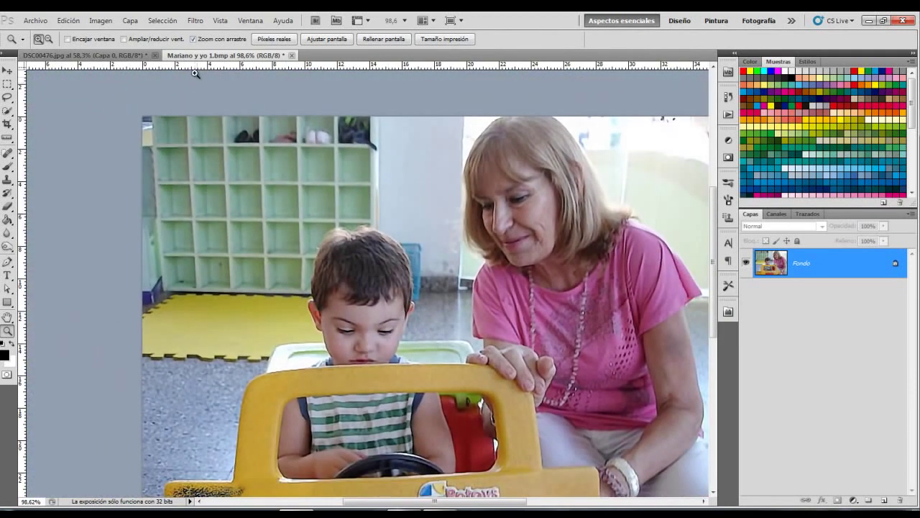
pyautogui.click(283, 41)
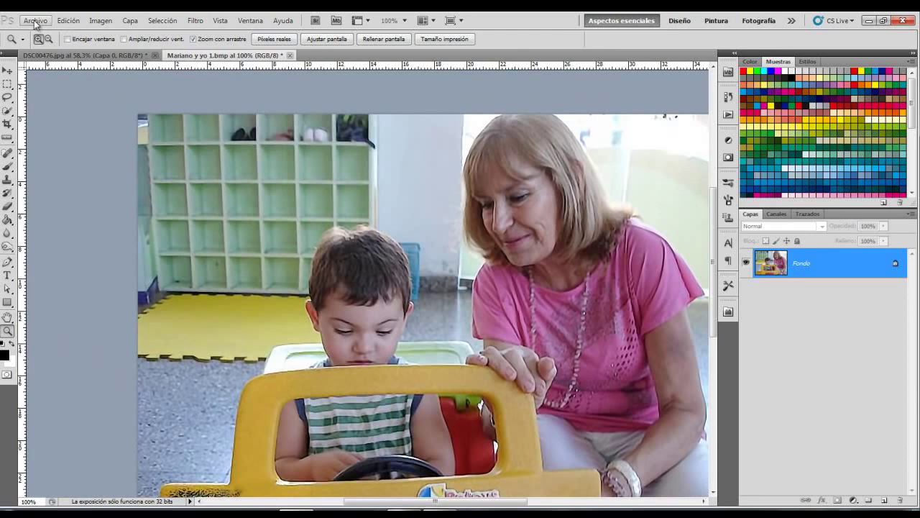
pyautogui.click(69, 21)
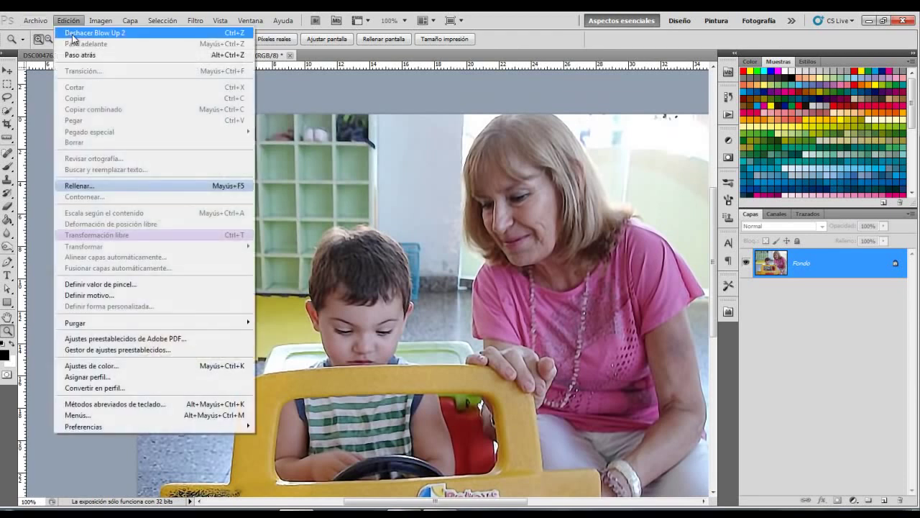
pyautogui.click(73, 34)
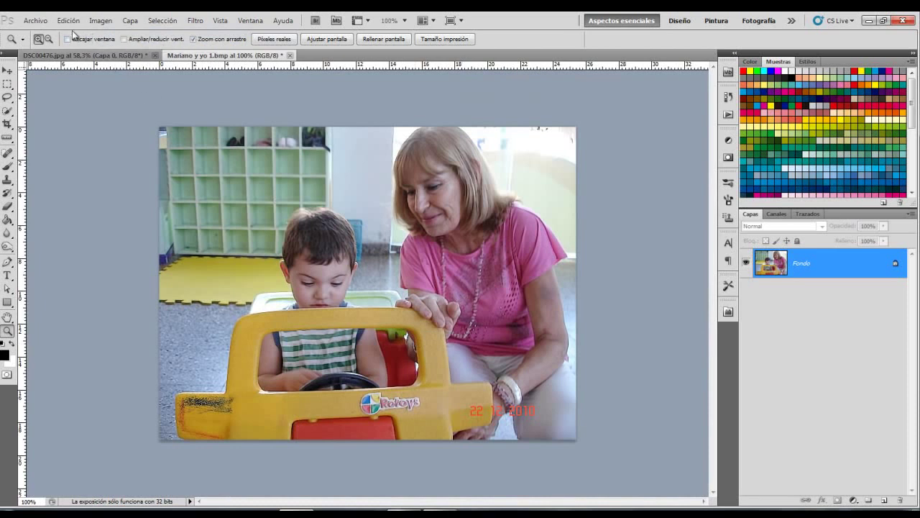
# - Enlarge the photo of the woman and boy to 1500 pixels wide with Alien Skin Blow Up 2, keeping its proportions constrained
pyautogui.click(36, 20)
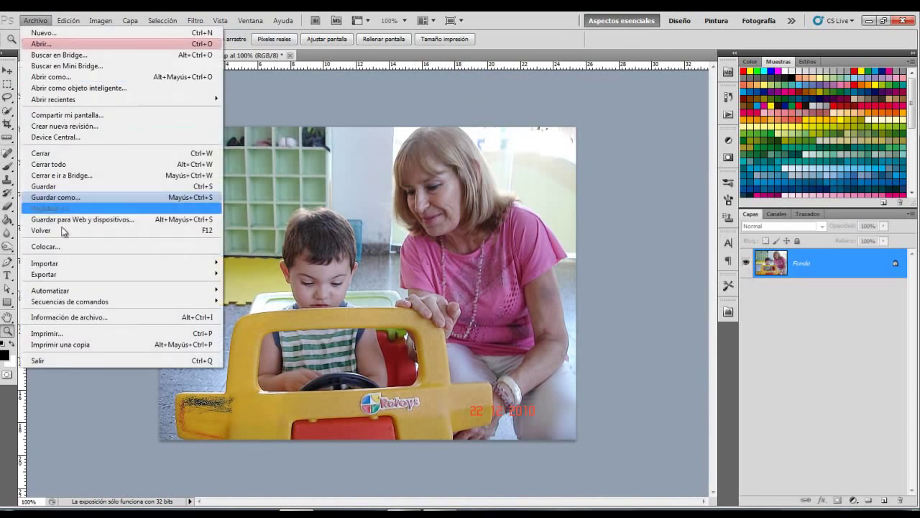
pyautogui.moveTo(77, 291)
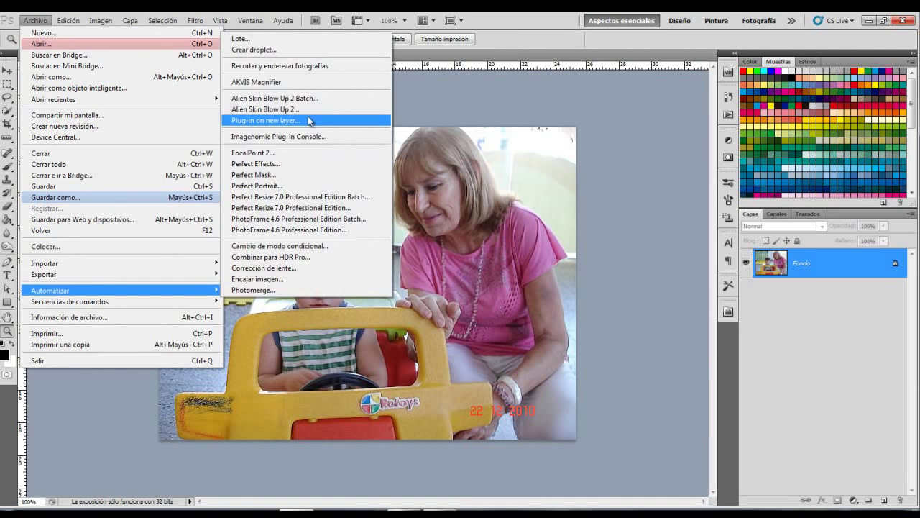
pyautogui.click(300, 110)
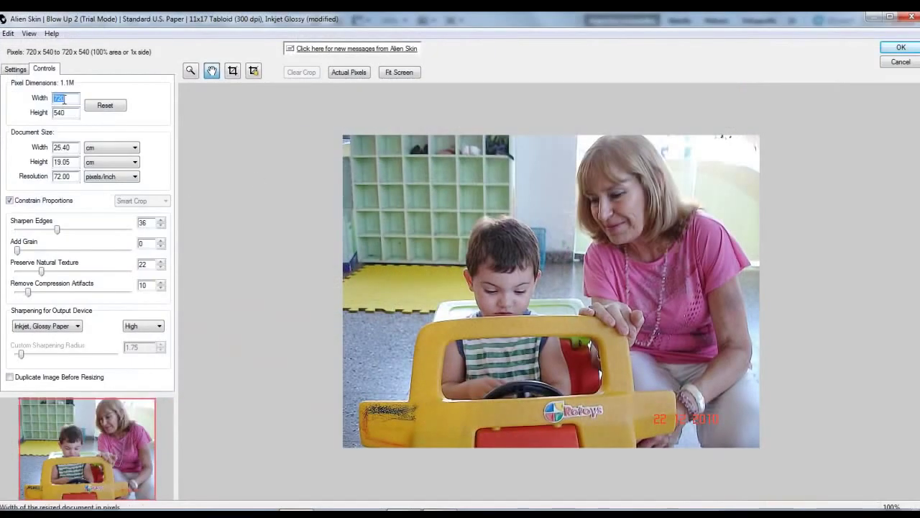
pyautogui.write('1500')
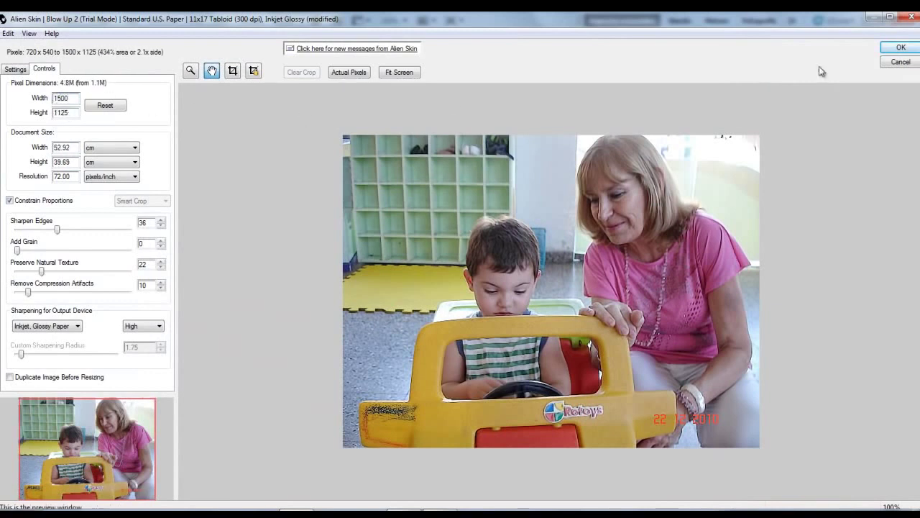
pyautogui.click(901, 48)
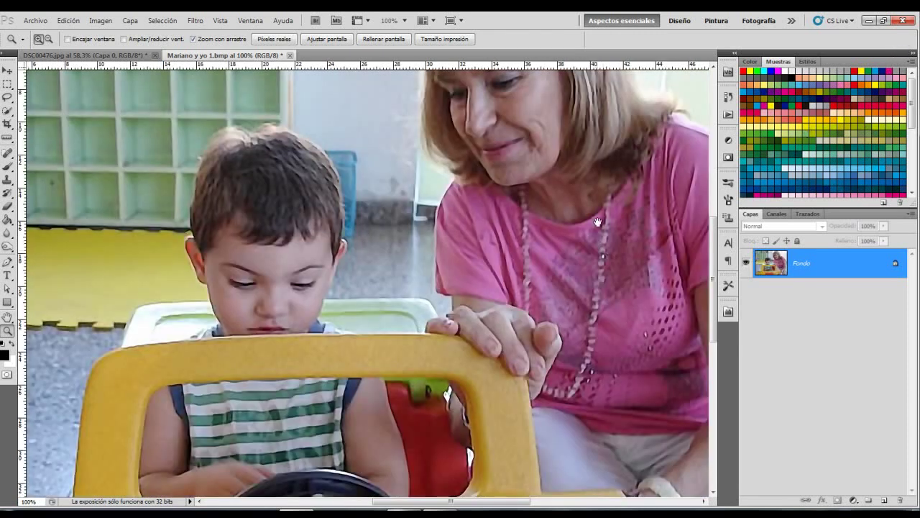
# - Examine the woman's and boy's faces in the enlarged photo, and return the view to actual pixels
pyautogui.moveTo(598, 223); pyautogui.dragTo(522, 334)
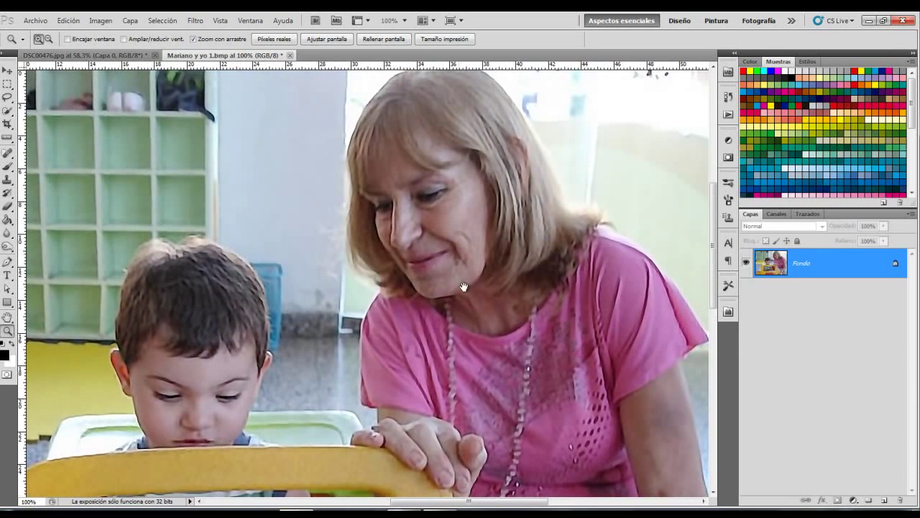
pyautogui.moveTo(430, 371); pyautogui.dragTo(530, 236)
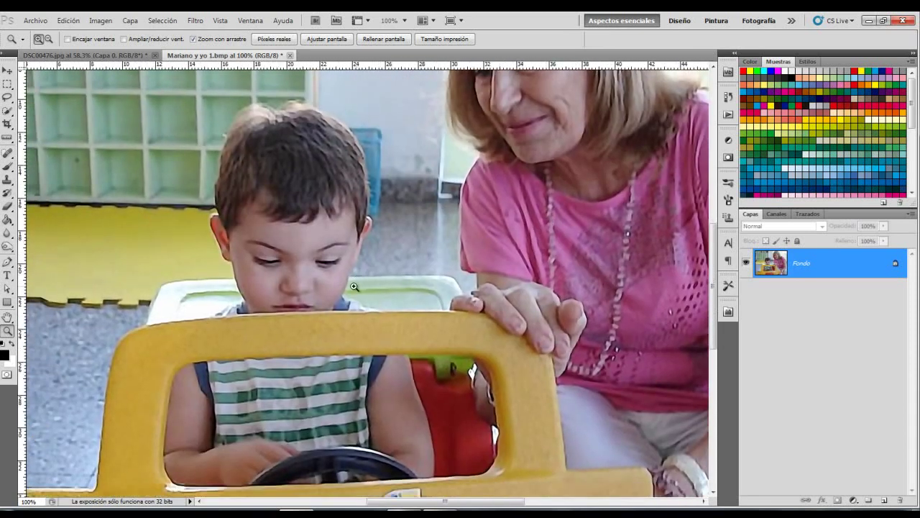
pyautogui.moveTo(351, 284)
pyautogui.mouseDown()
pyautogui.moveTo(402, 290)
pyautogui.moveTo(367, 290)
pyautogui.mouseUp()
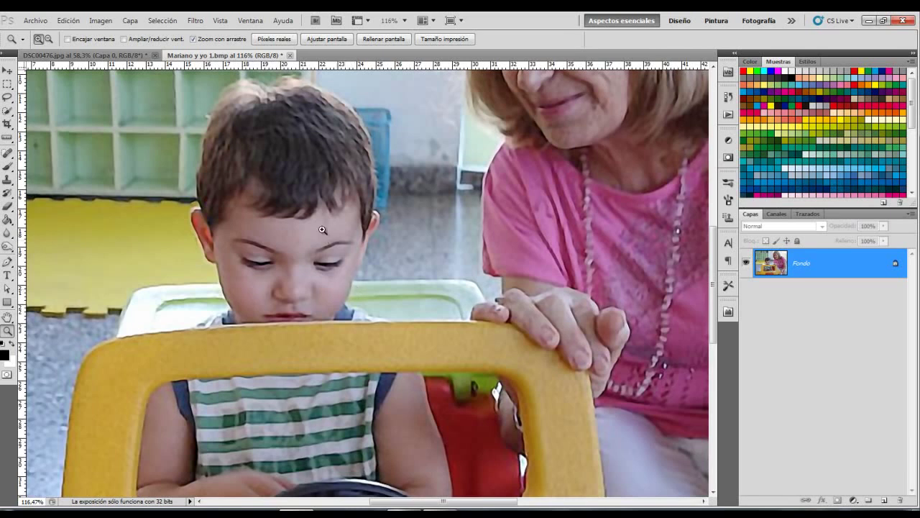
pyautogui.click(279, 43)
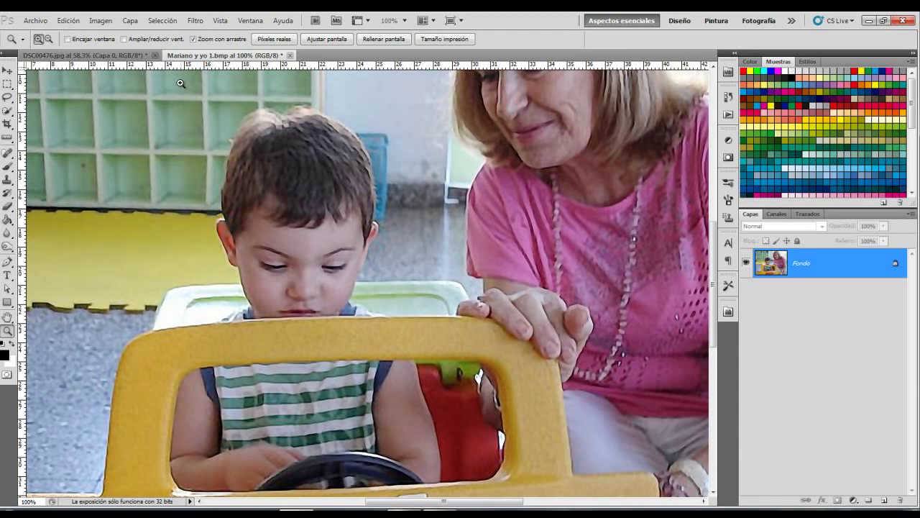
pyautogui.click(194, 22)
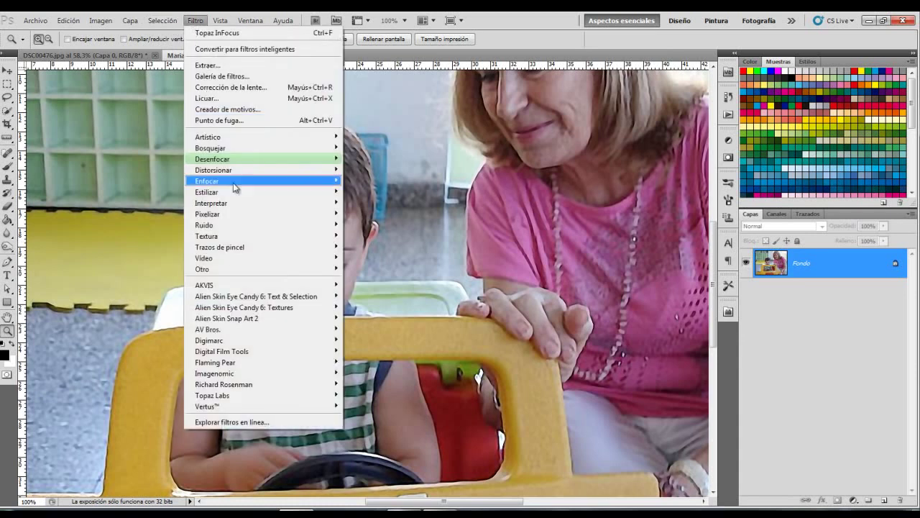
pyautogui.moveTo(241, 396)
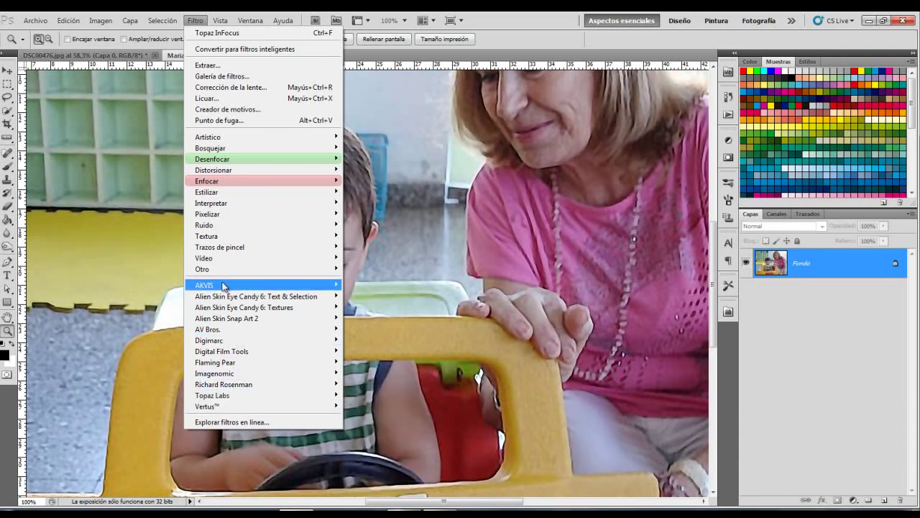
pyautogui.moveTo(225, 285)
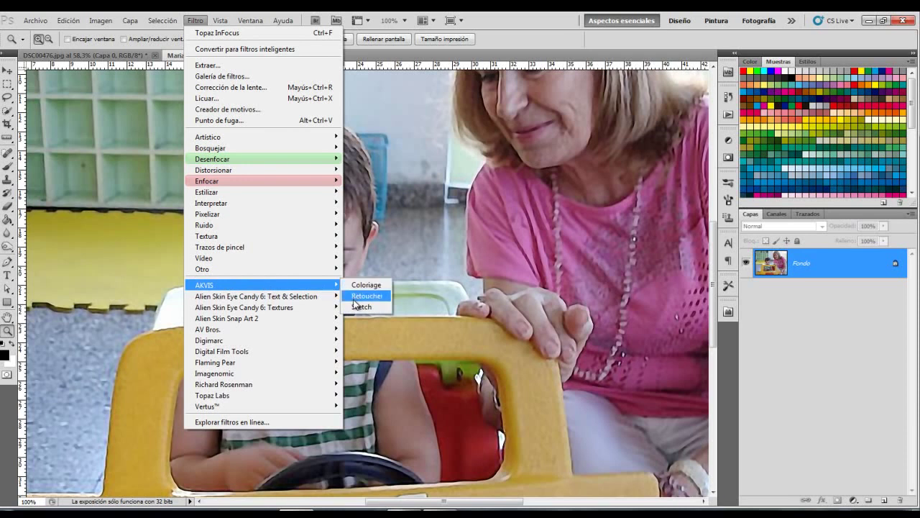
pyautogui.click(514, 41)
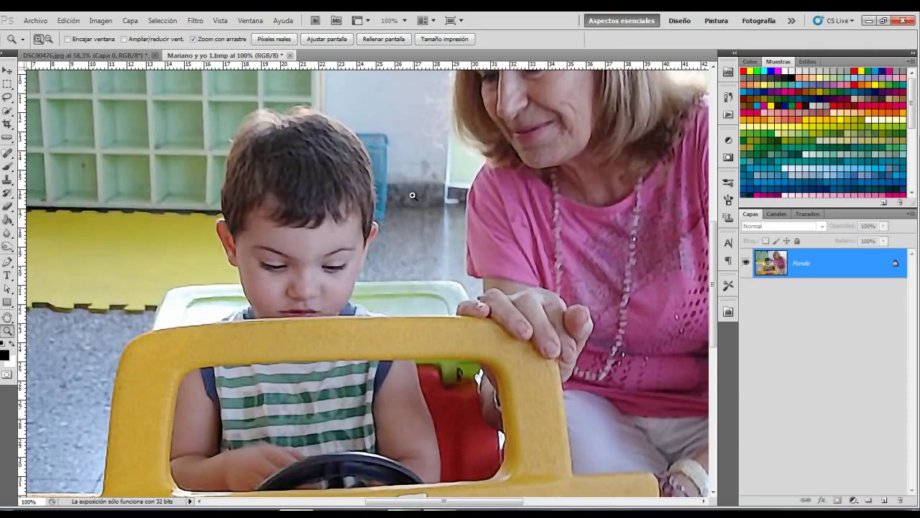
pyautogui.moveTo(412, 245); pyautogui.dragTo(375, 255)
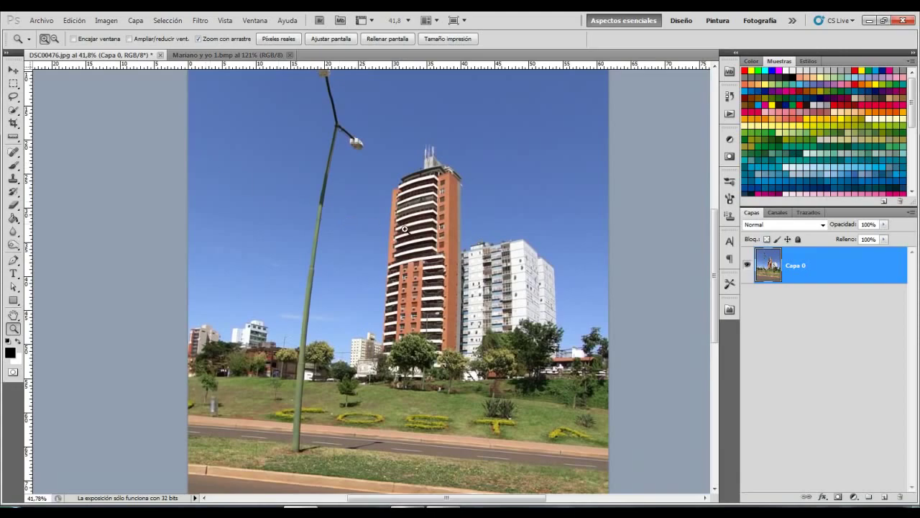
pyautogui.press('v')
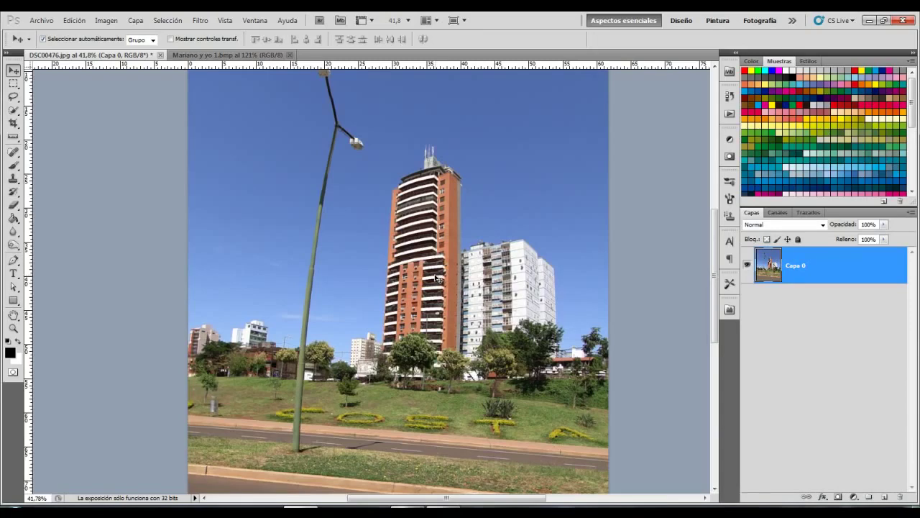
pyautogui.press('z')
pyautogui.click(435, 278)
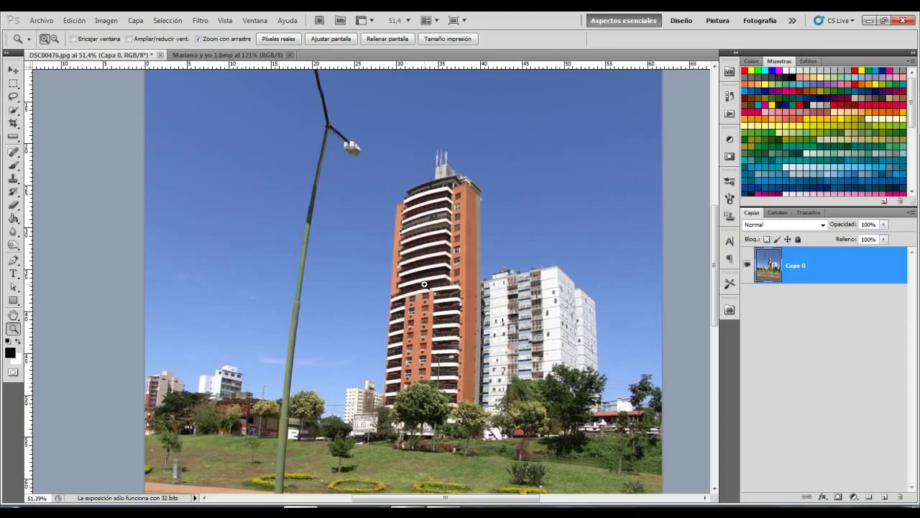
pyautogui.moveTo(431, 263)
pyautogui.mouseDown()
pyautogui.moveTo(537, 290)
pyautogui.moveTo(435, 277)
pyautogui.mouseUp()
pyautogui.moveTo(546, 265); pyautogui.dragTo(334, 235)
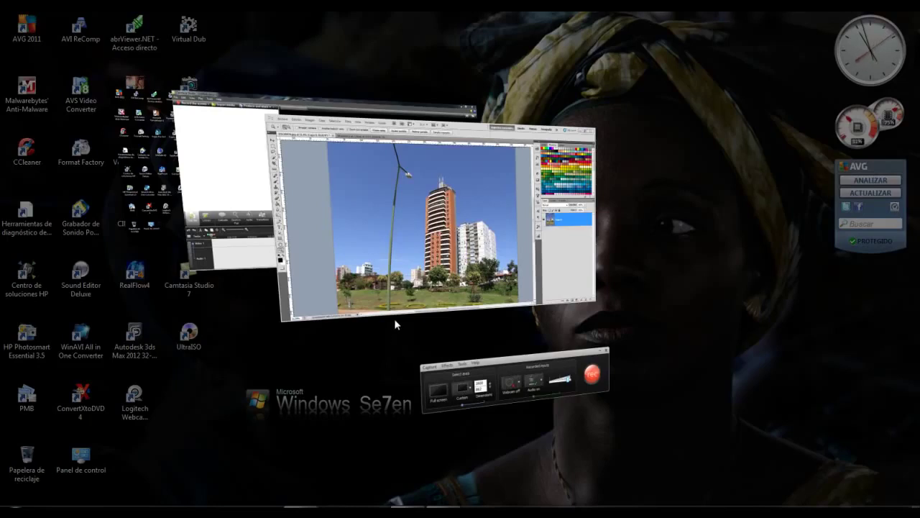
pyautogui.click(400, 261)
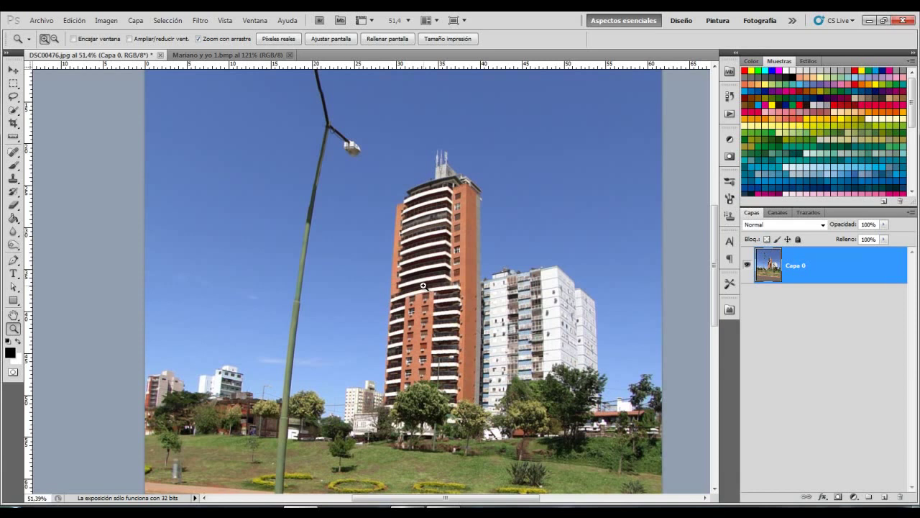
pyautogui.moveTo(423, 286); pyautogui.dragTo(438, 278)
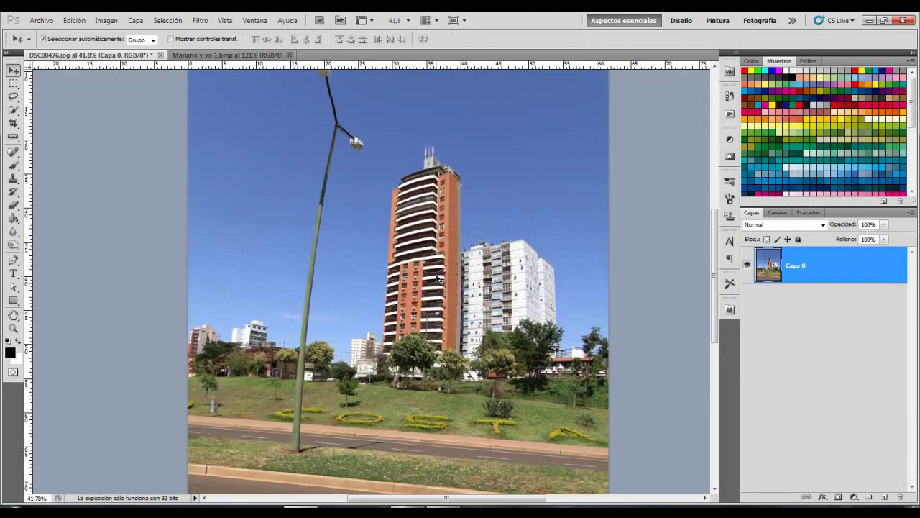